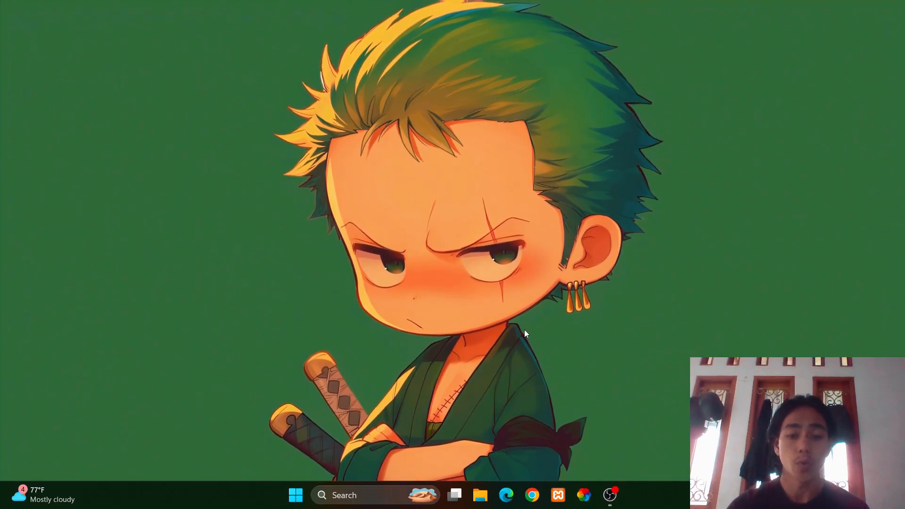
Open tulus_mengabdi.csv from the Downloads folder in Excel.
left_click(479, 496)
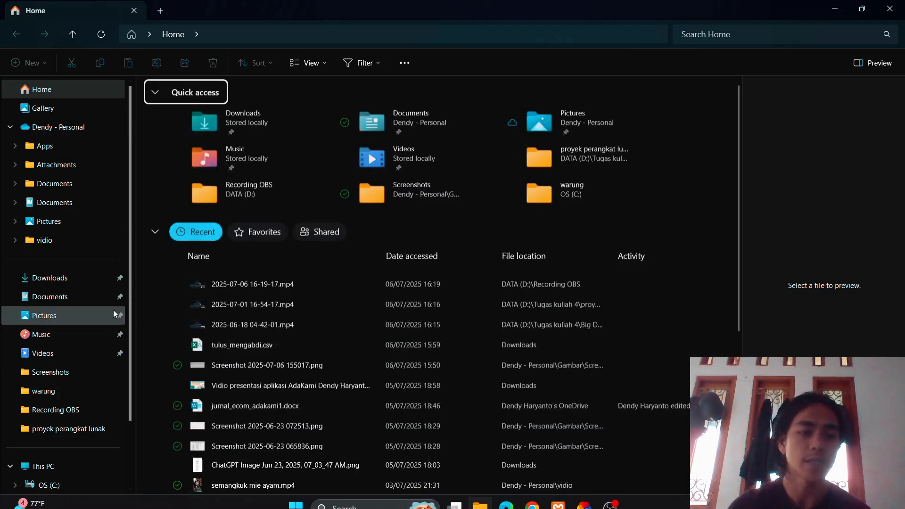
left_click(85, 285)
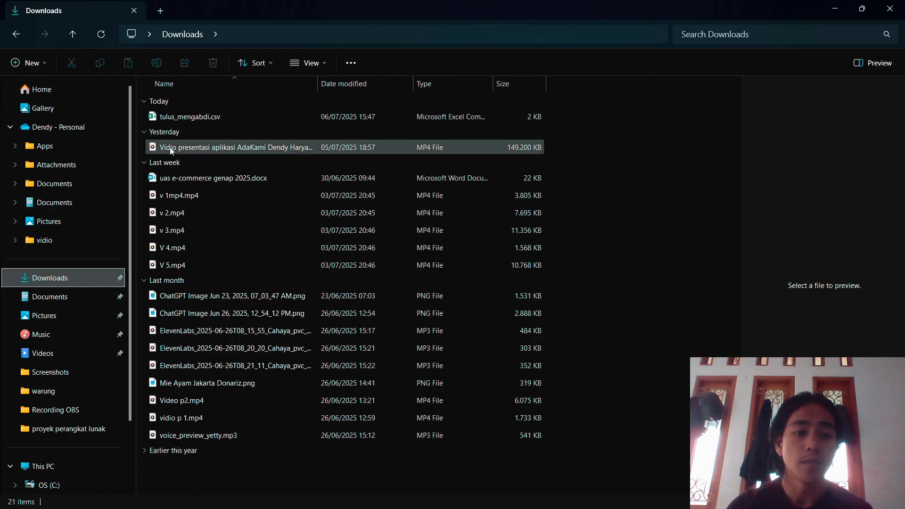
left_click(143, 133)
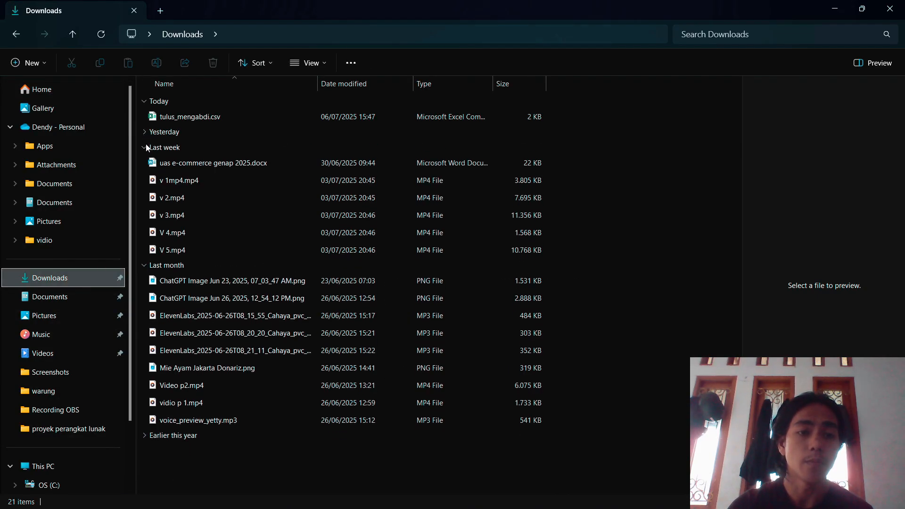
left_click(147, 148)
left_click(145, 163)
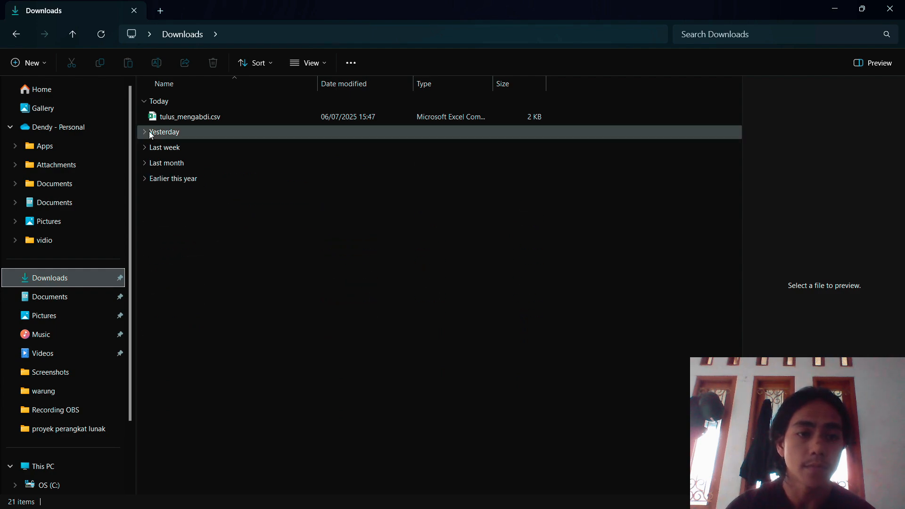
double_click(223, 117)
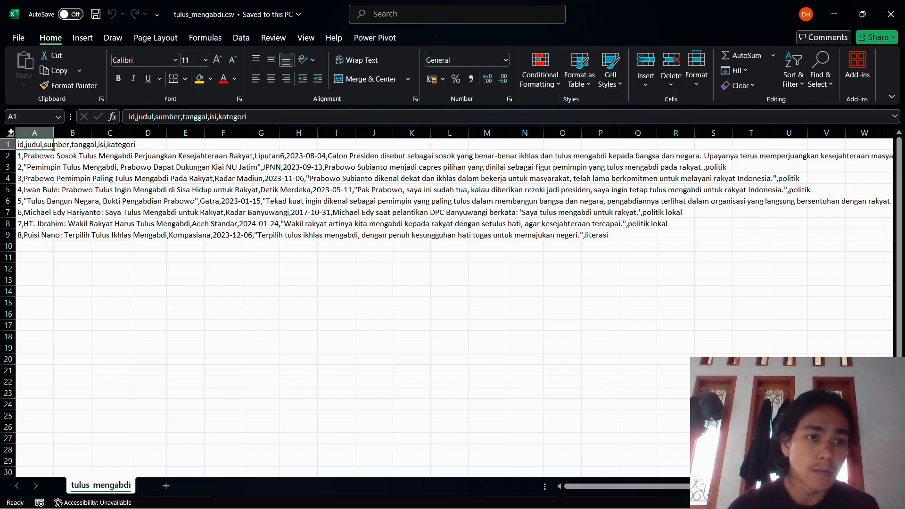
Import tulus_mengabdi.csv from the Downloads folder as comma-delimited text data and load it into the workbook as a table.
left_click(12, 135)
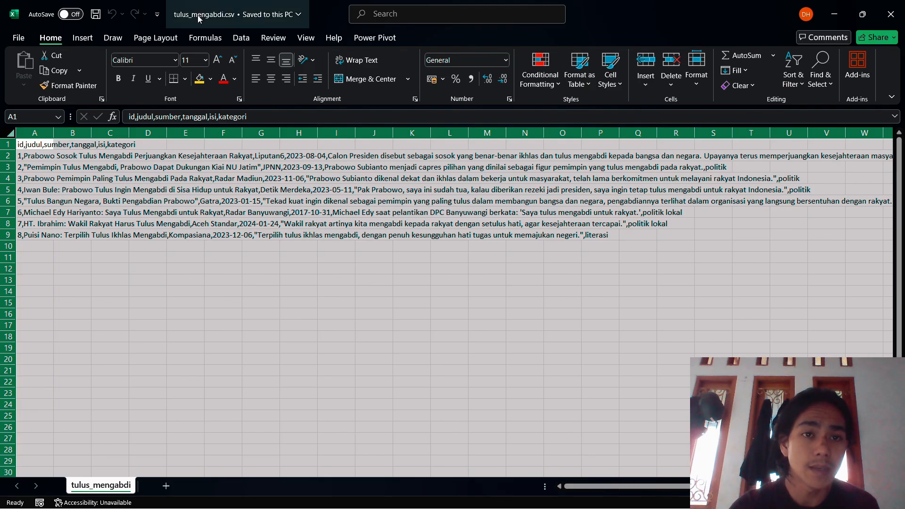
left_click(242, 37)
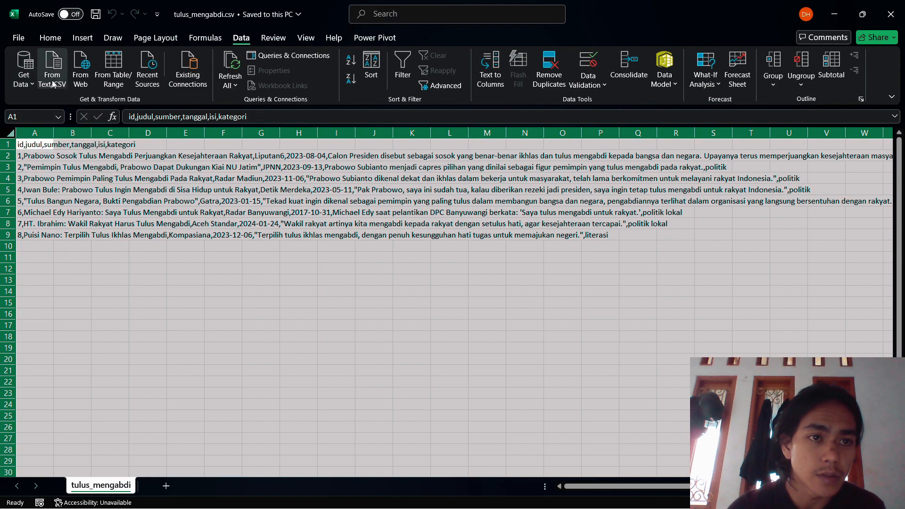
left_click(52, 79)
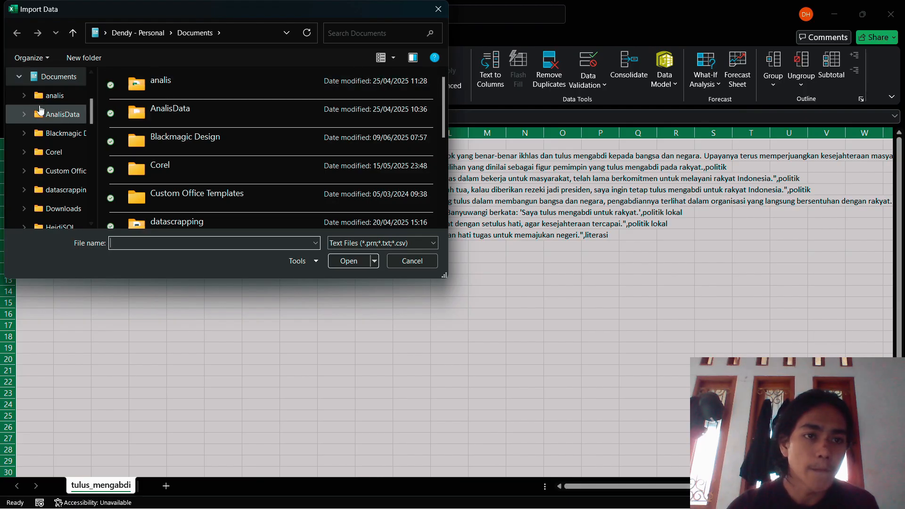
scroll(44, 142, "down", 7)
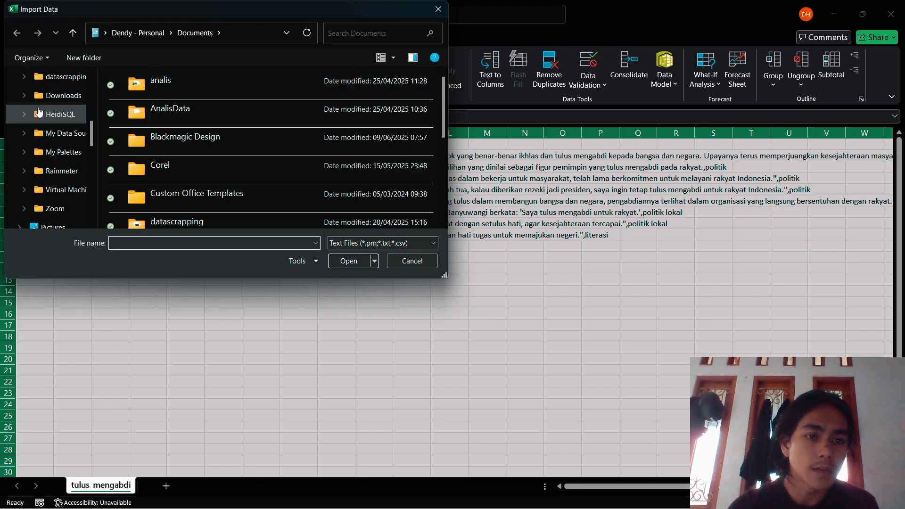
left_click(56, 171)
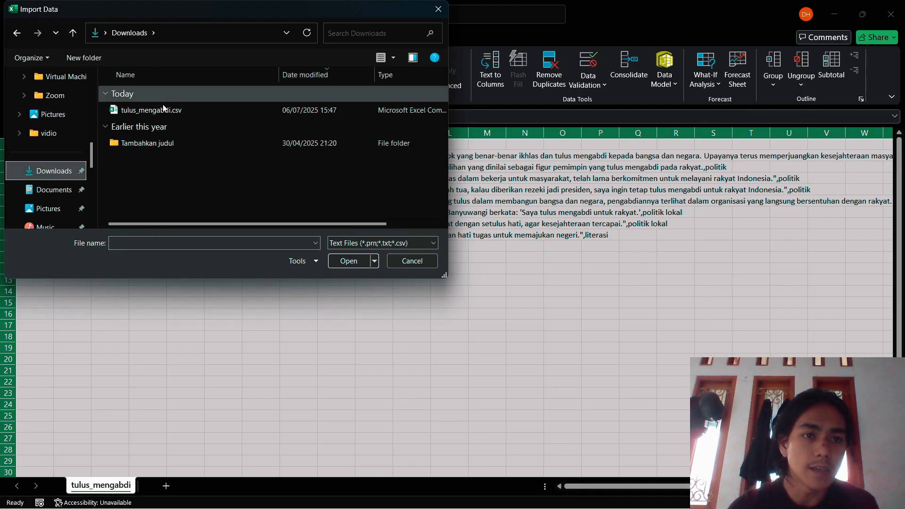
left_click(173, 109)
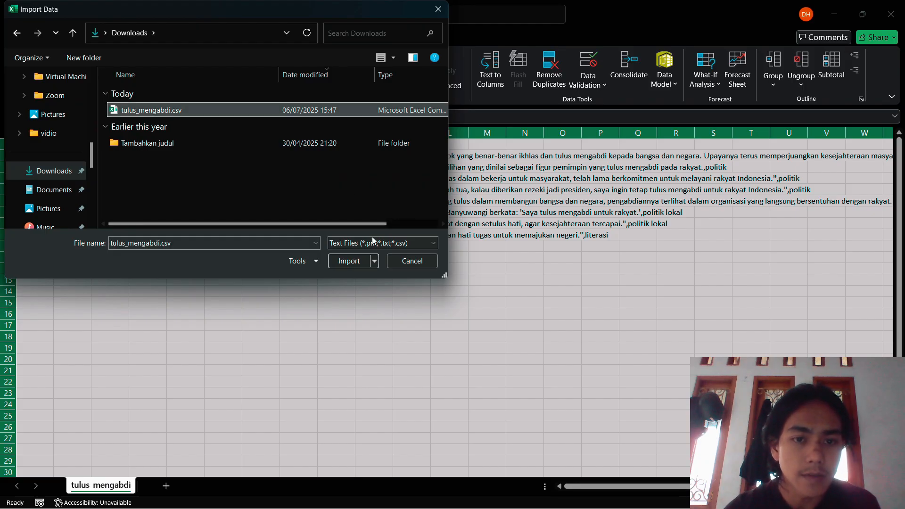
left_click(357, 265)
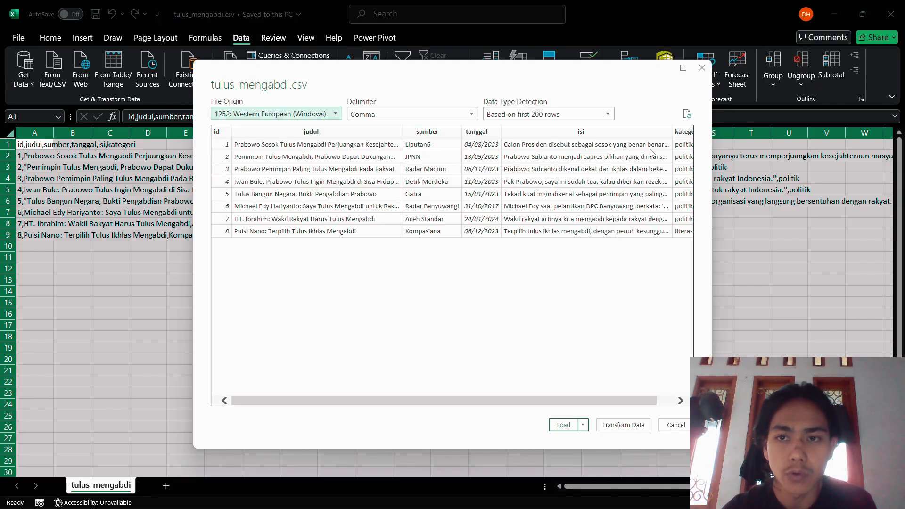
left_click(583, 425)
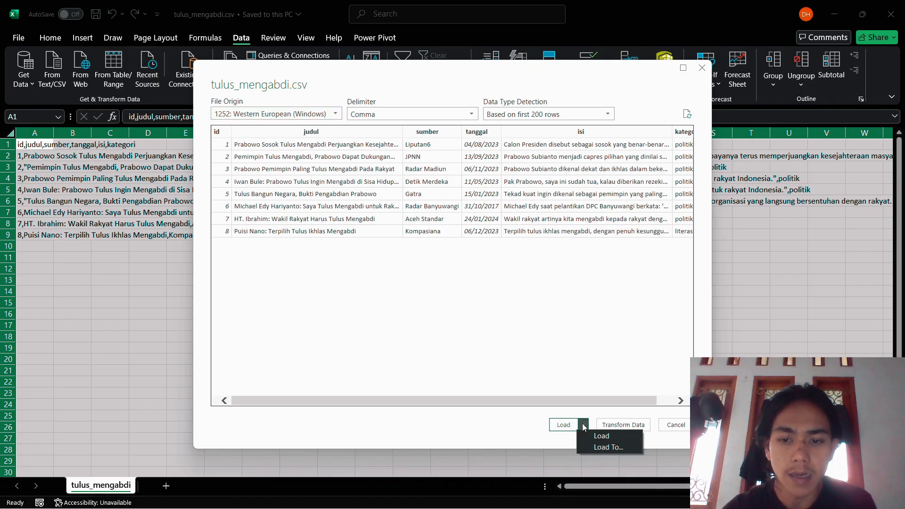
left_click(602, 434)
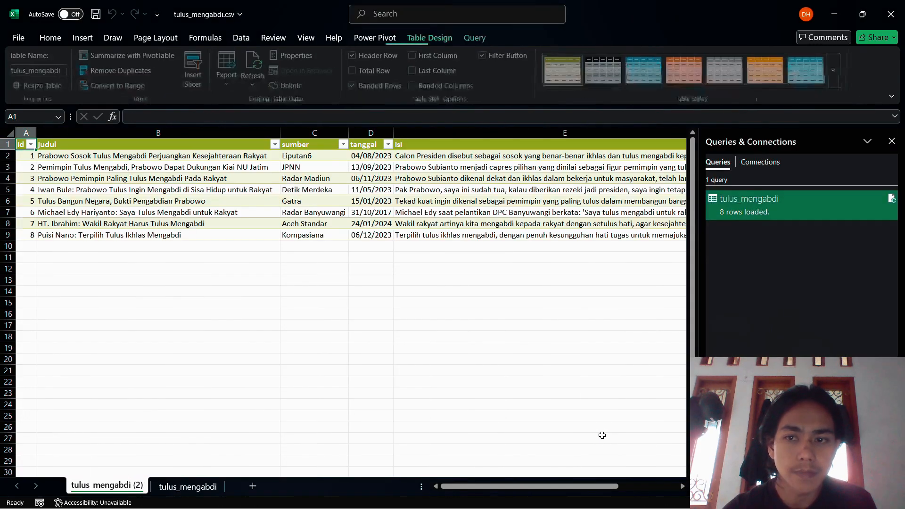
Close the Queries & Connections pane and check the filter options of the isi column without applying any.
left_click(868, 142)
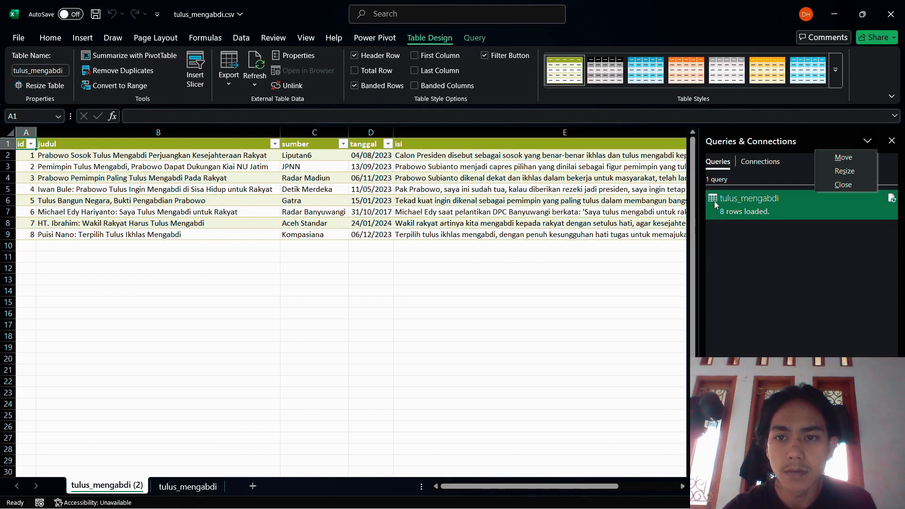
left_click(893, 141)
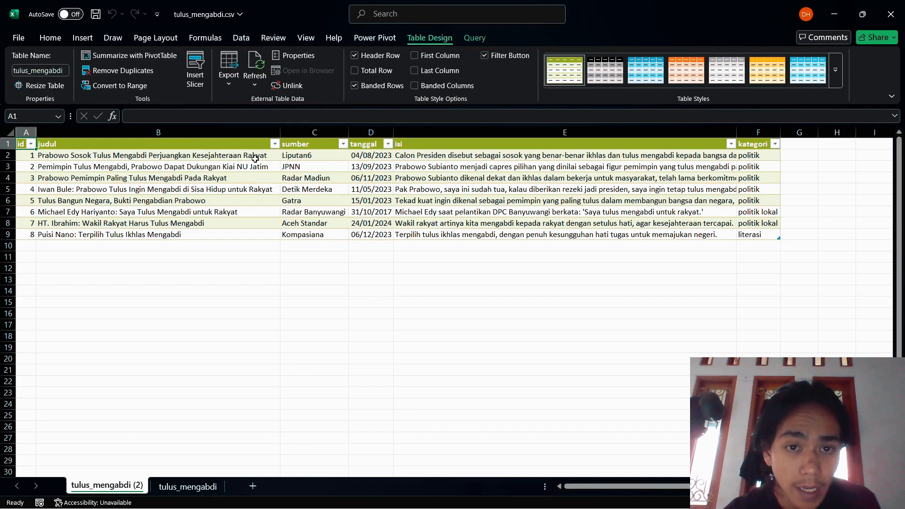
left_click(731, 144)
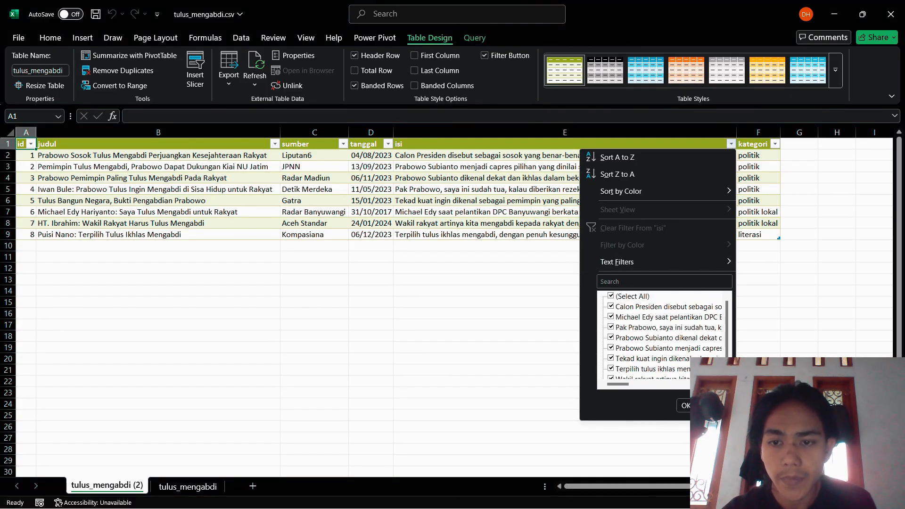
left_click(716, 406)
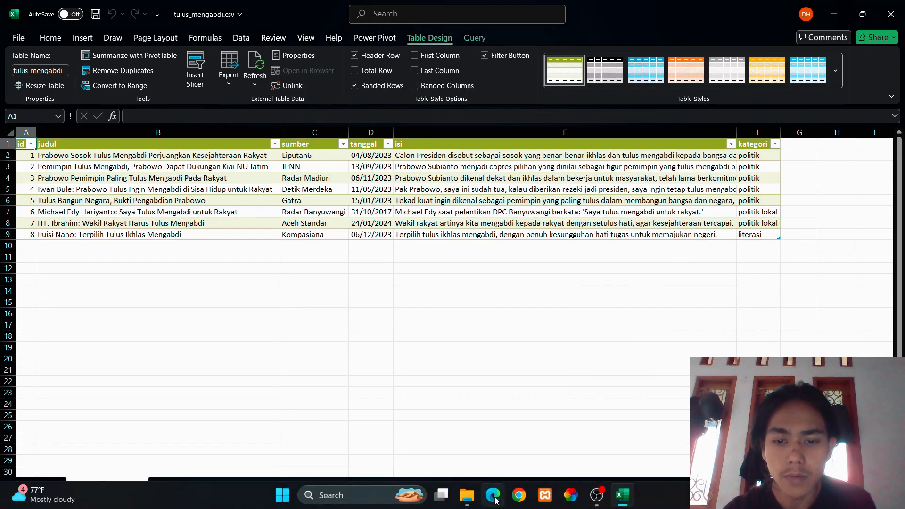
Switch to Microsoft Edge, search the web for "vonyant" and open the Voyant Tools website.
left_click(494, 498)
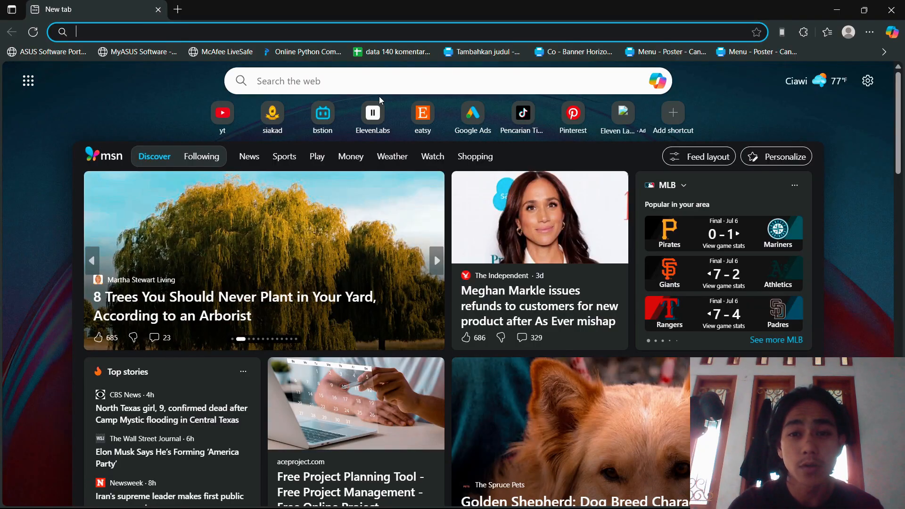
type("vo")
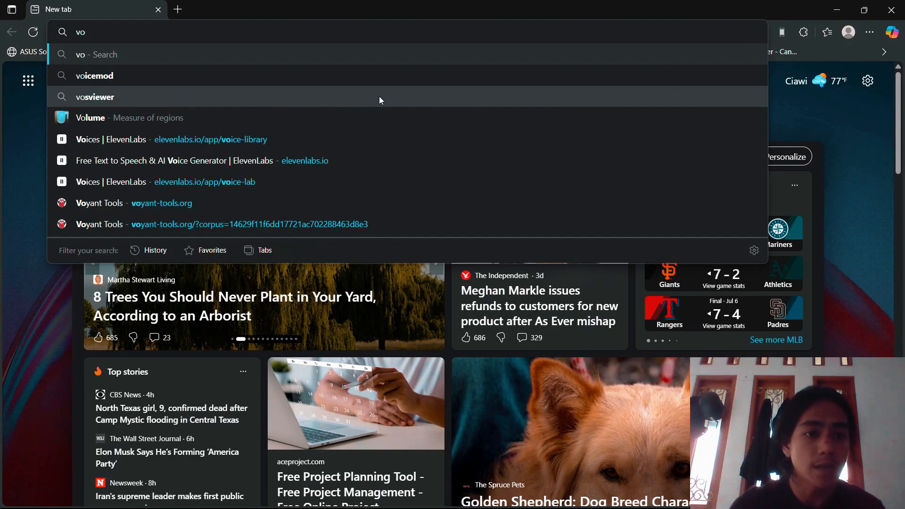
type("n")
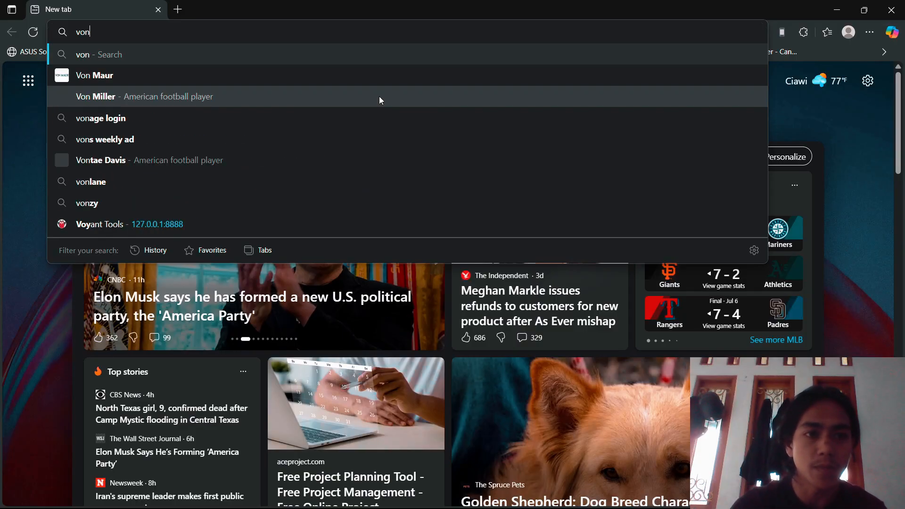
type("t")
key("BackSpace")
type("yan")
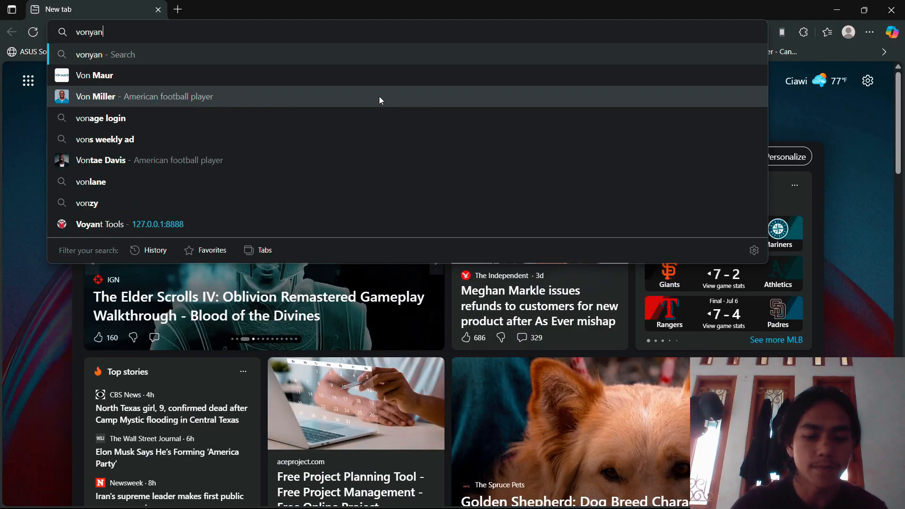
type("t")
key("Return")
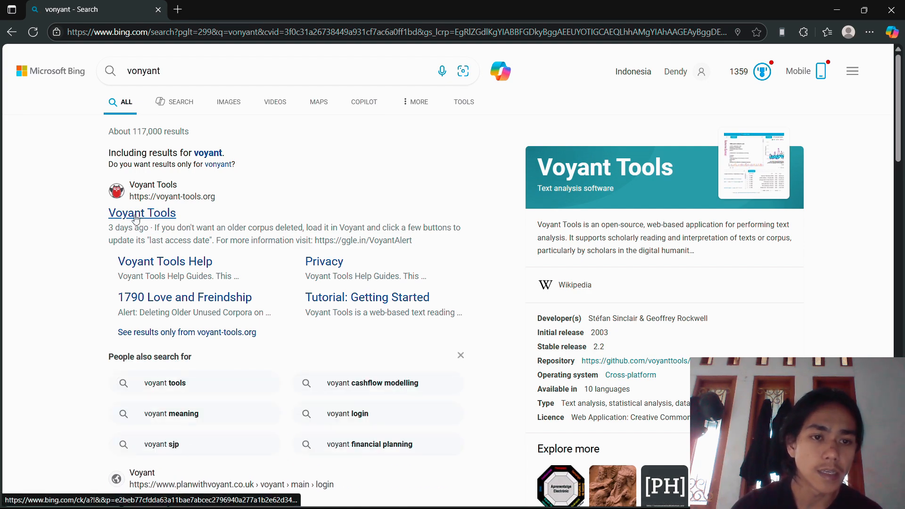
left_click(136, 216)
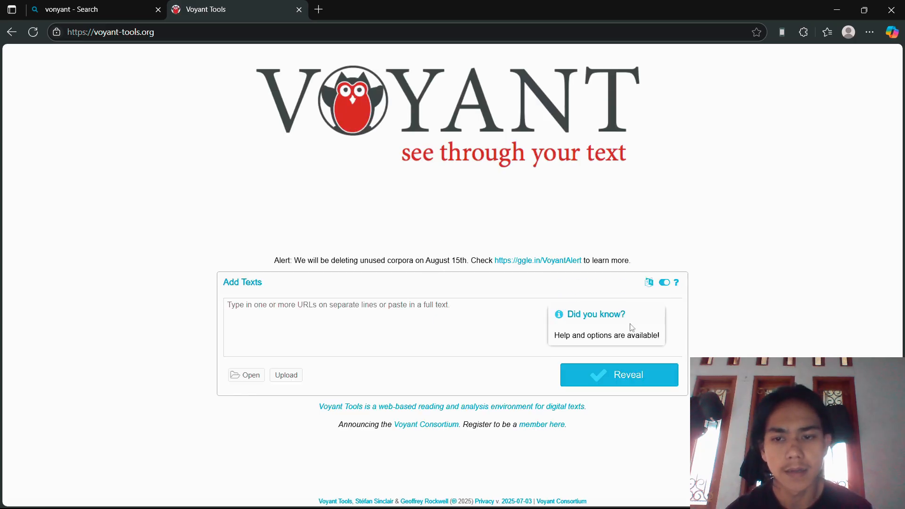
left_click(494, 331)
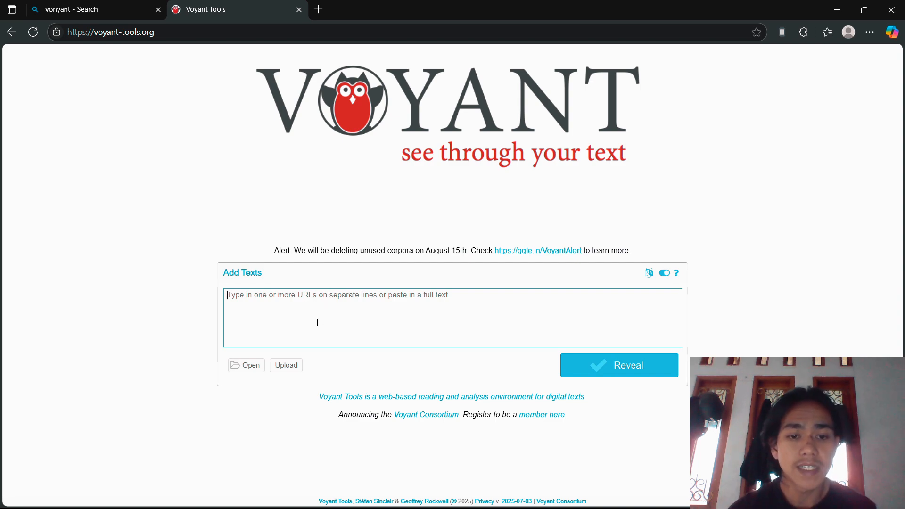
left_click(249, 371)
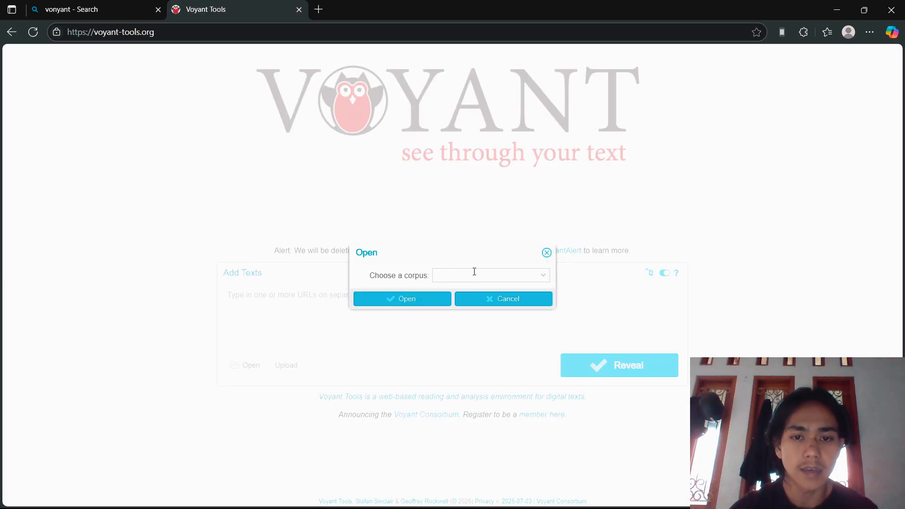
left_click(536, 299)
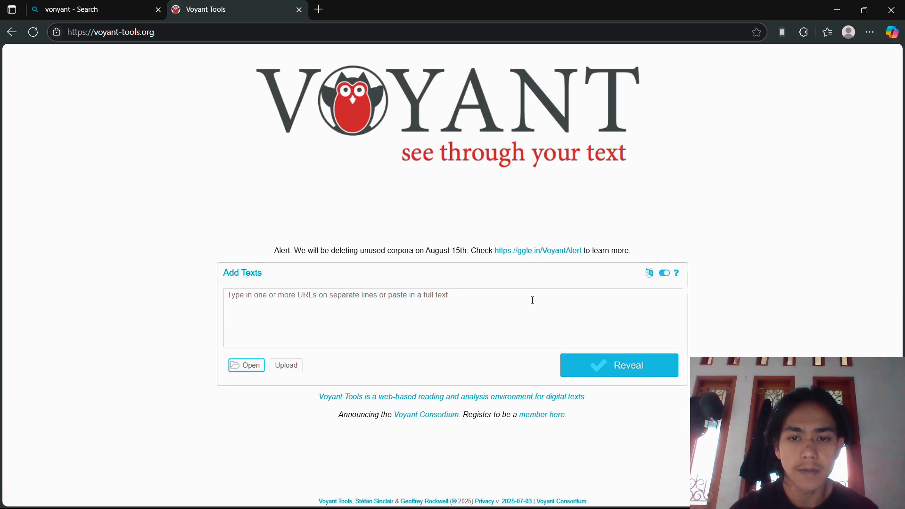
Upload tulus_mengabdi.csv from the Downloads folder to Voyant Tools as the corpus for analysis.
left_click(289, 368)
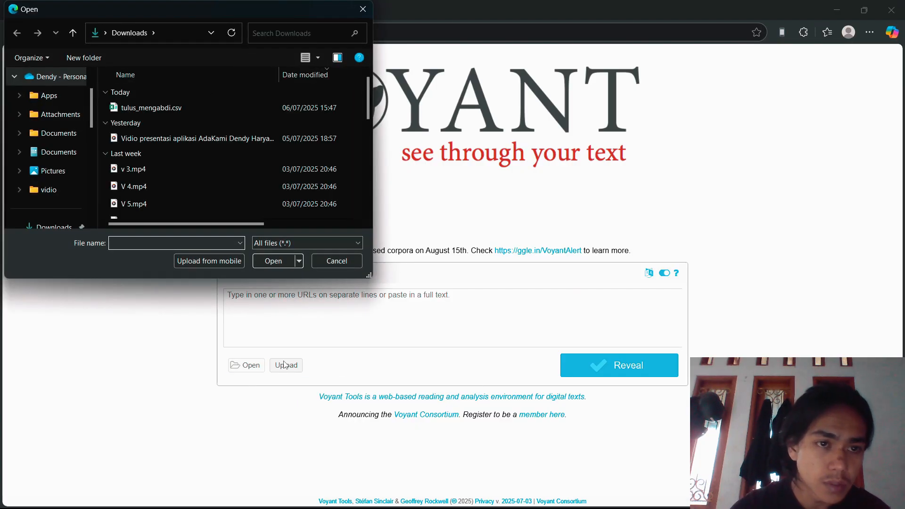
left_click(160, 111)
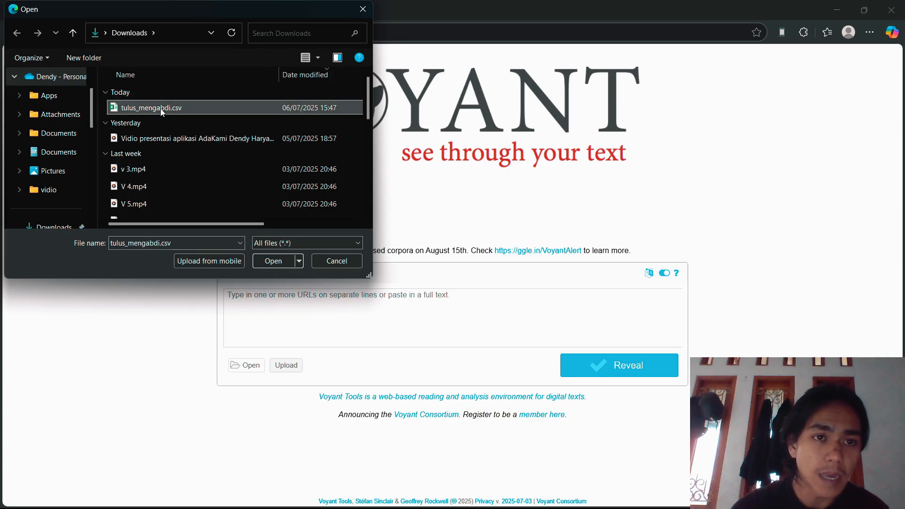
left_click(277, 264)
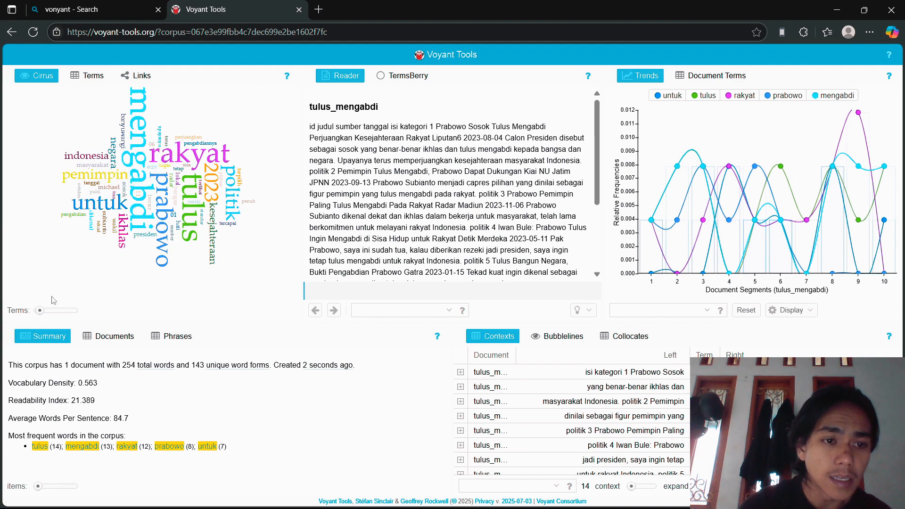
Vary the number of terms in the Cirrus word cloud between maximum and minimum, and show the corpus terms list with counts instead.
left_click_drag(39, 310, 74, 317)
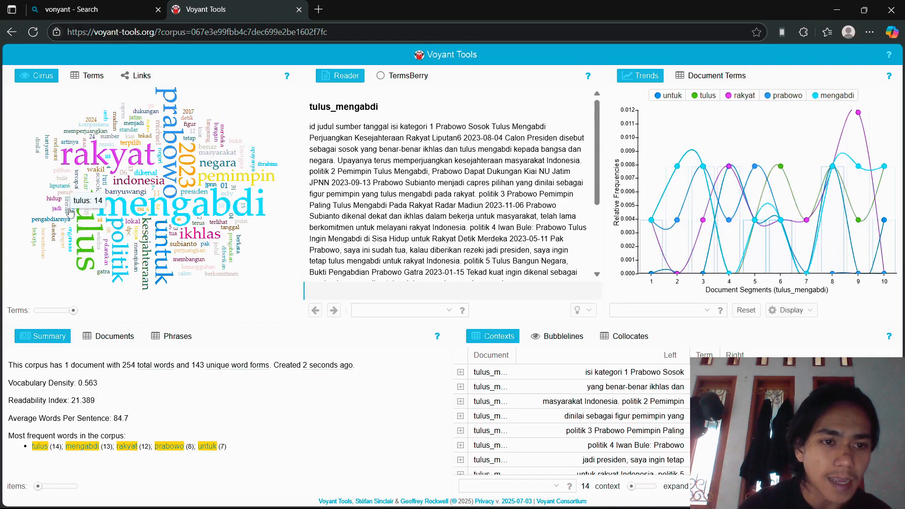
left_click_drag(74, 314, 24, 315)
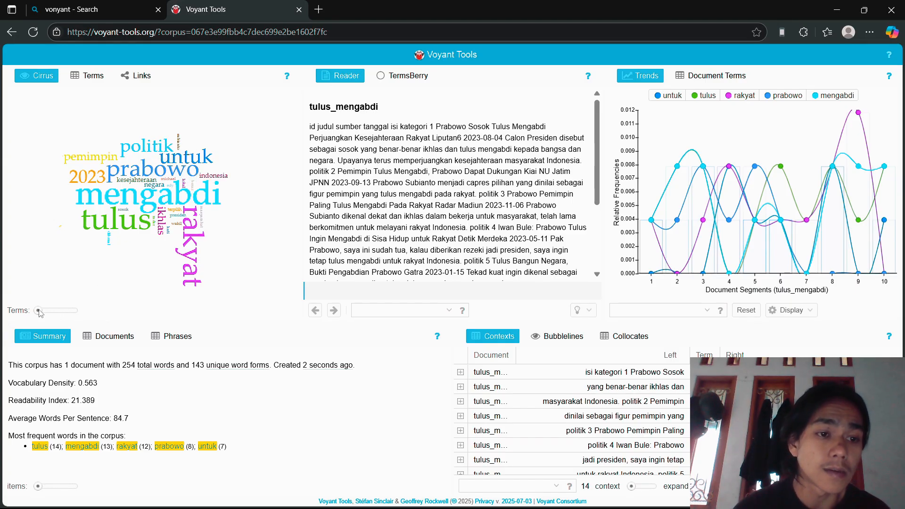
left_click_drag(38, 311, 42, 311)
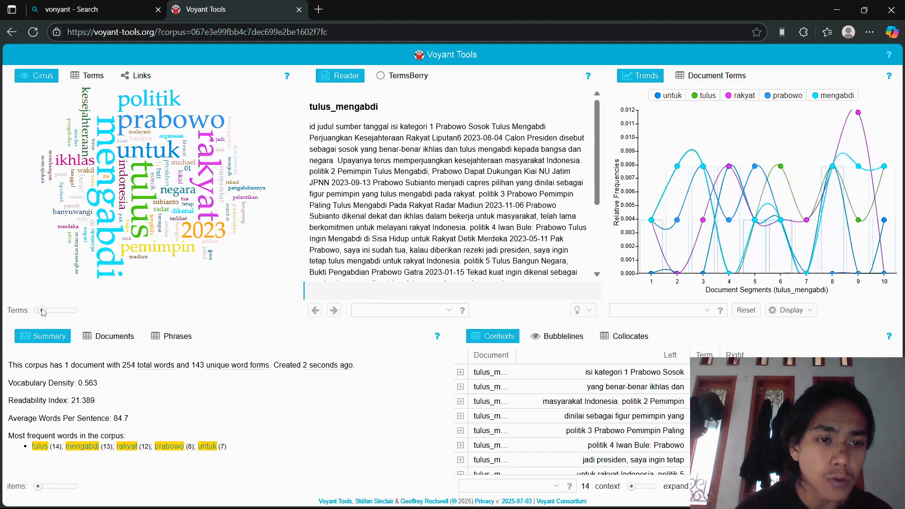
left_click_drag(43, 312, 37, 310)
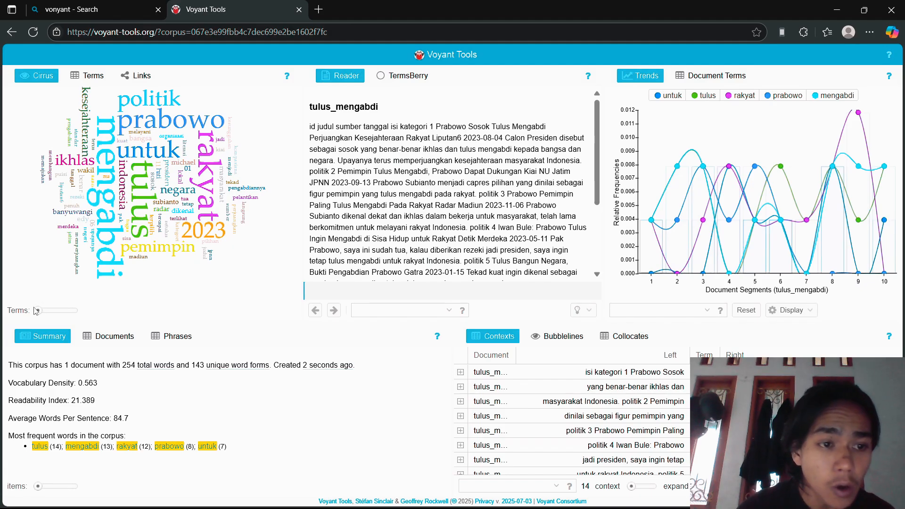
left_click(92, 77)
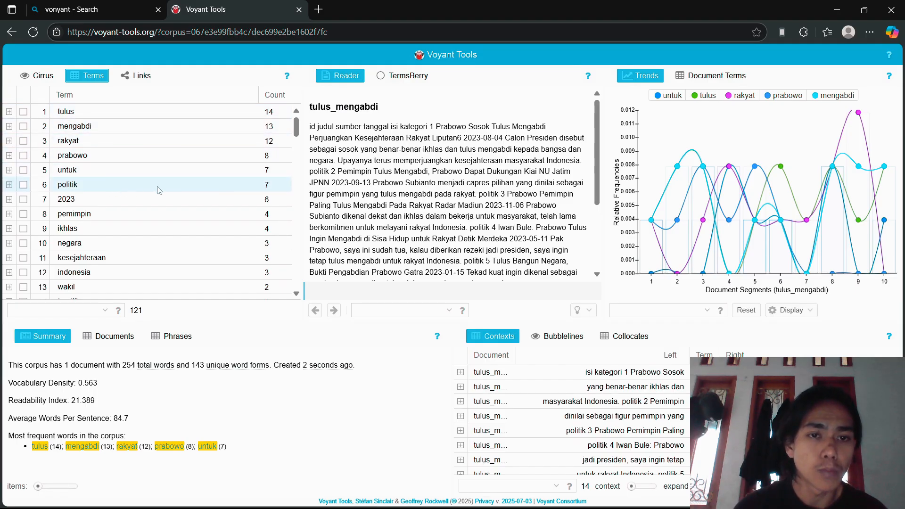
Sort the corpus terms list by count in ascending order, look through it, and re-sort it in descending order.
left_click(286, 96)
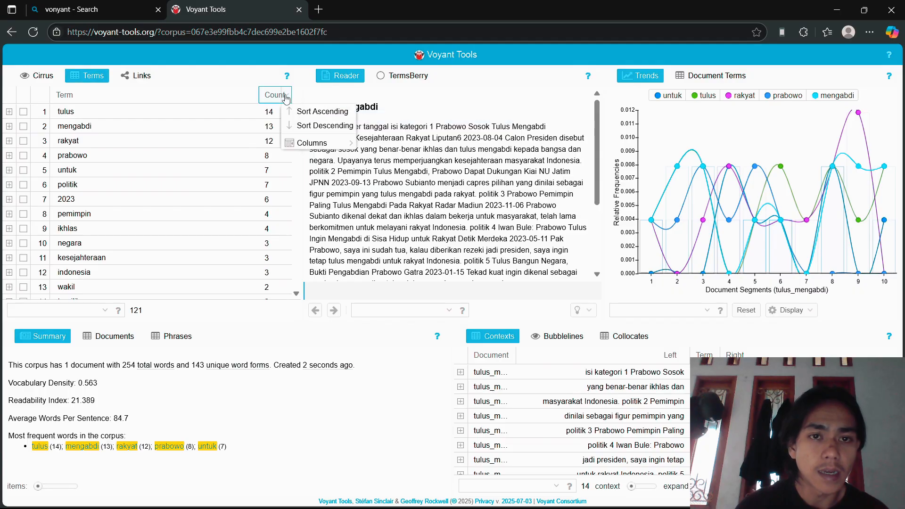
left_click(313, 113)
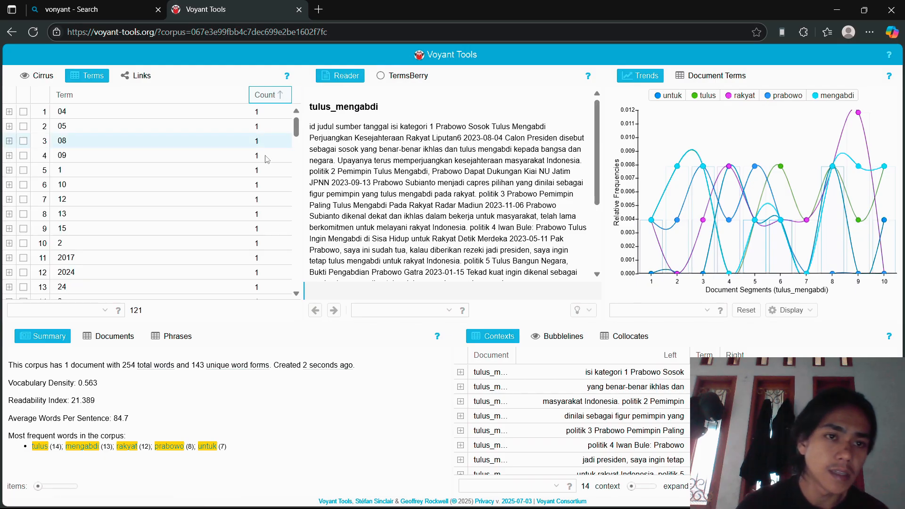
scroll(254, 119, "down", 5)
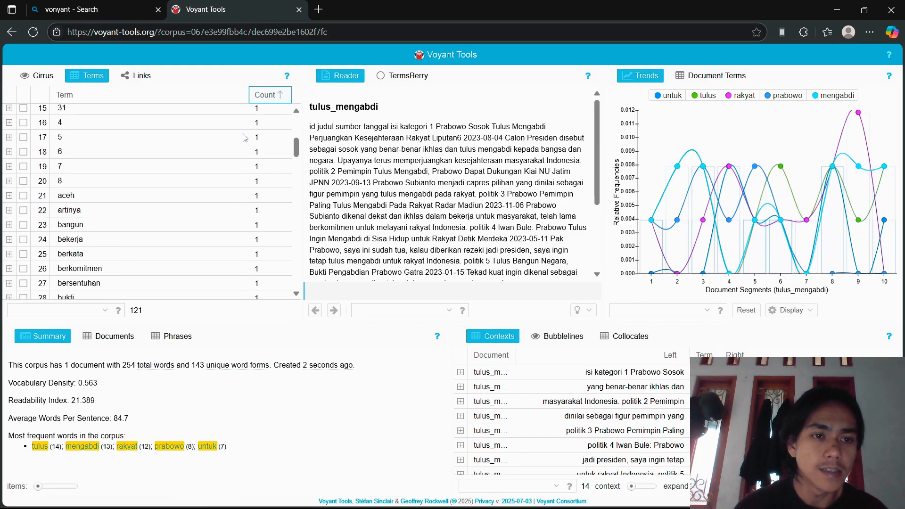
scroll(269, 111, "up", 3)
left_click(283, 96)
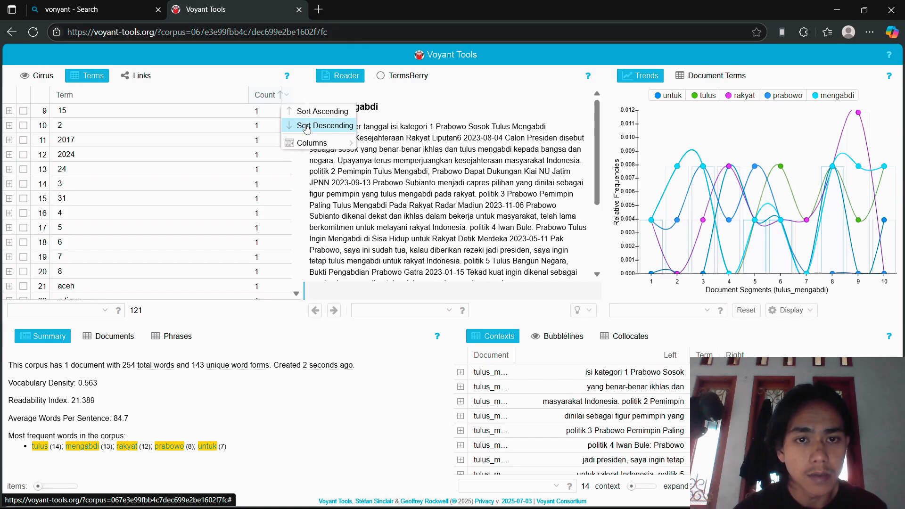
left_click(307, 126)
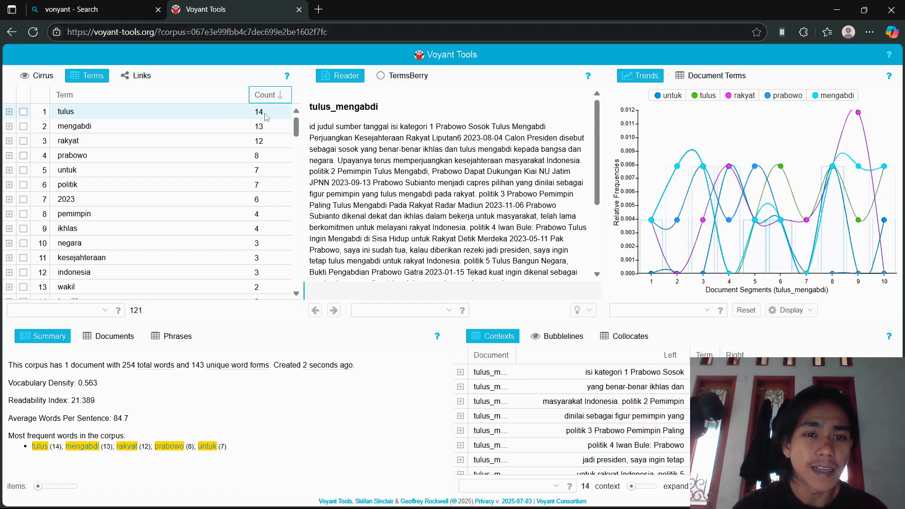
Show the Links network of terms and compare the trends of untuk, mengabdi and politik, ending on untuk.
left_click(135, 75)
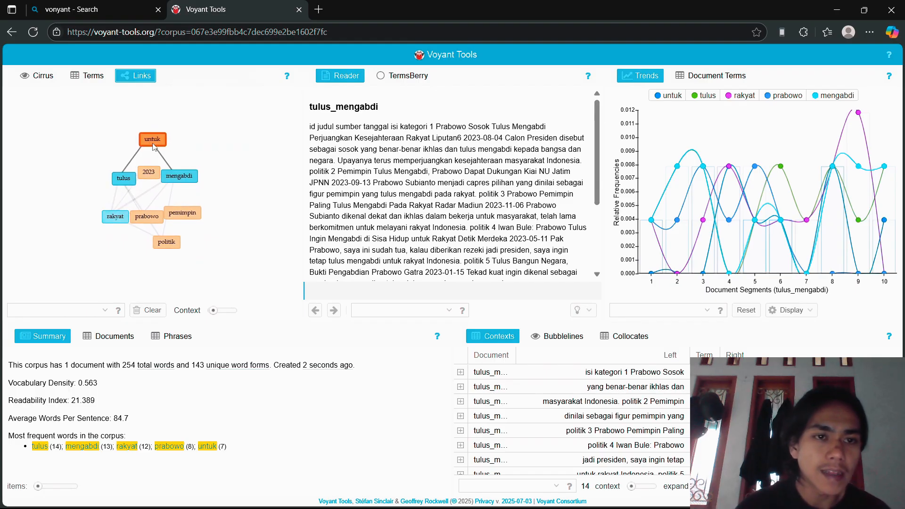
scroll(131, 151, "up", 2)
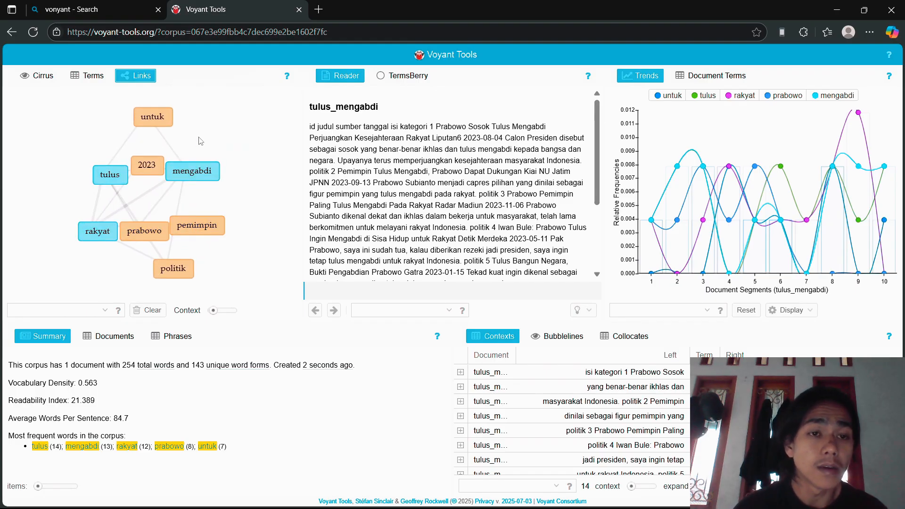
left_click(156, 122)
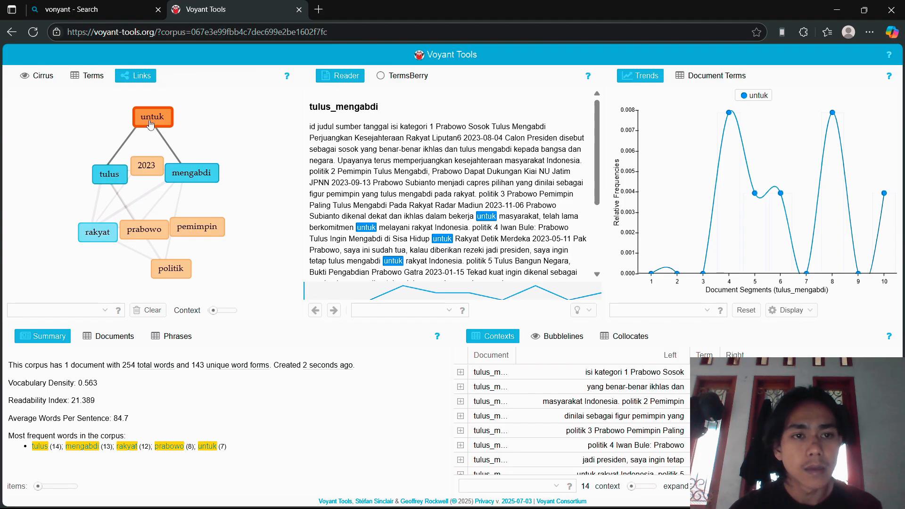
left_click(188, 179)
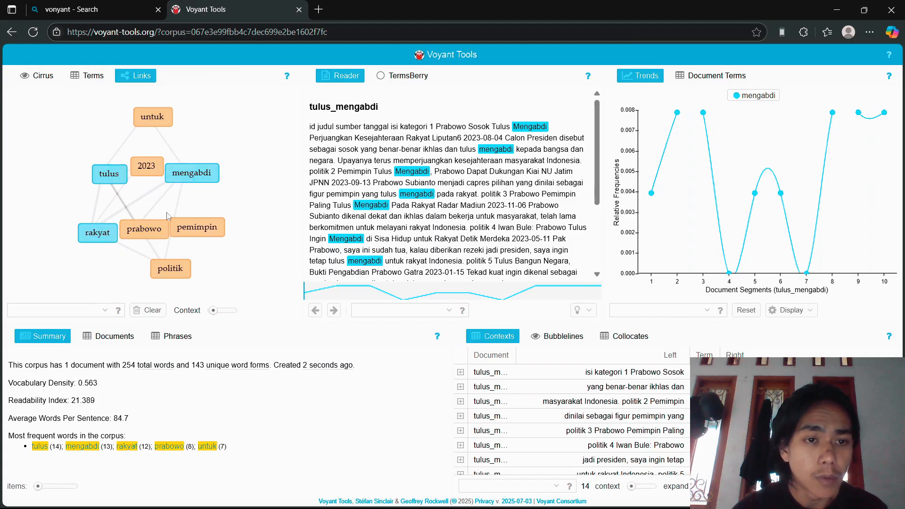
left_click(162, 269)
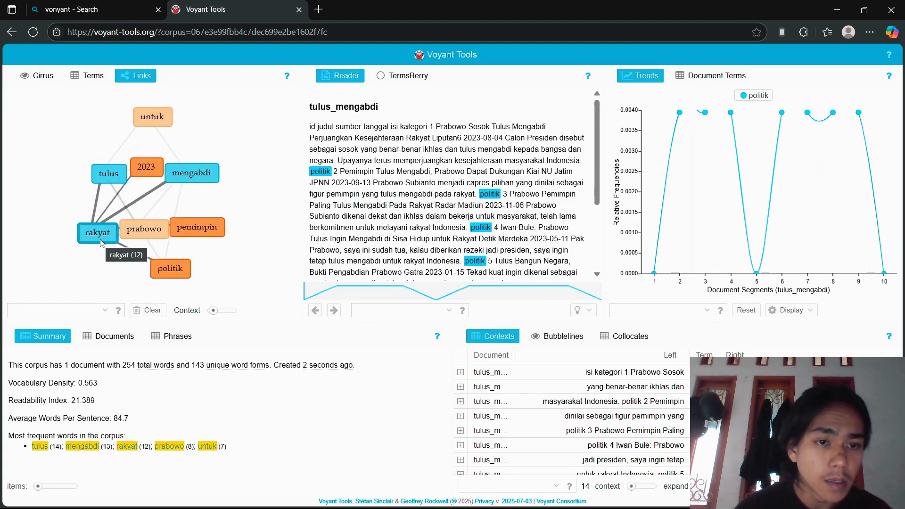
left_click(165, 271)
left_click(165, 272)
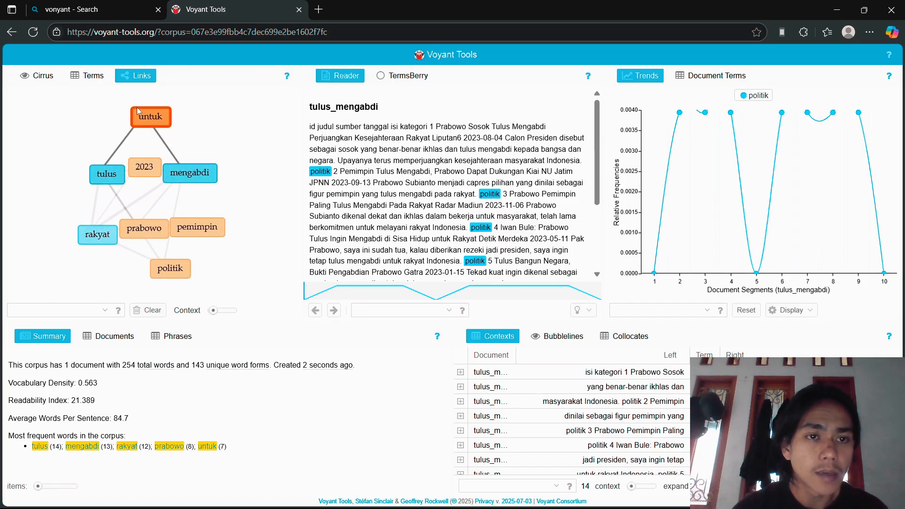
left_click(173, 175)
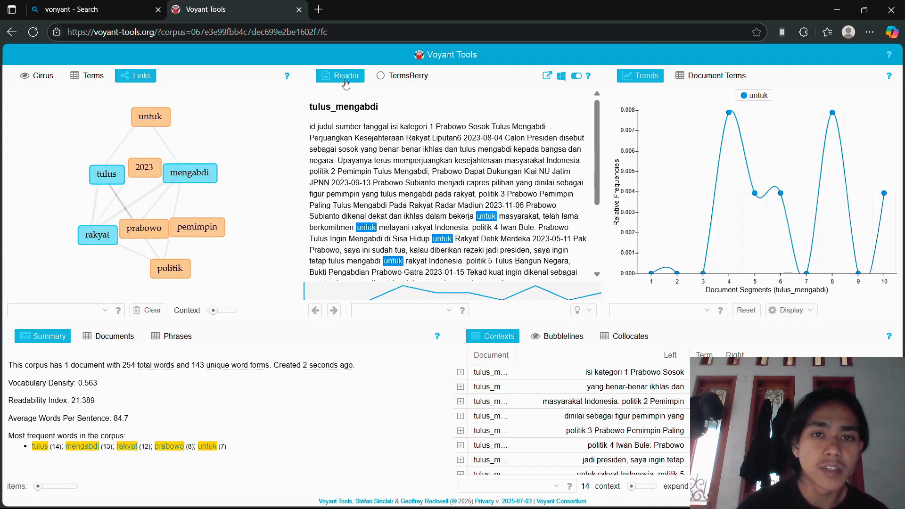
Read through the full tulus_mengabdi text in the Reader with the untuk occurrences highlighted.
scroll(391, 123, "down", 3)
scroll(391, 124, "up", 3)
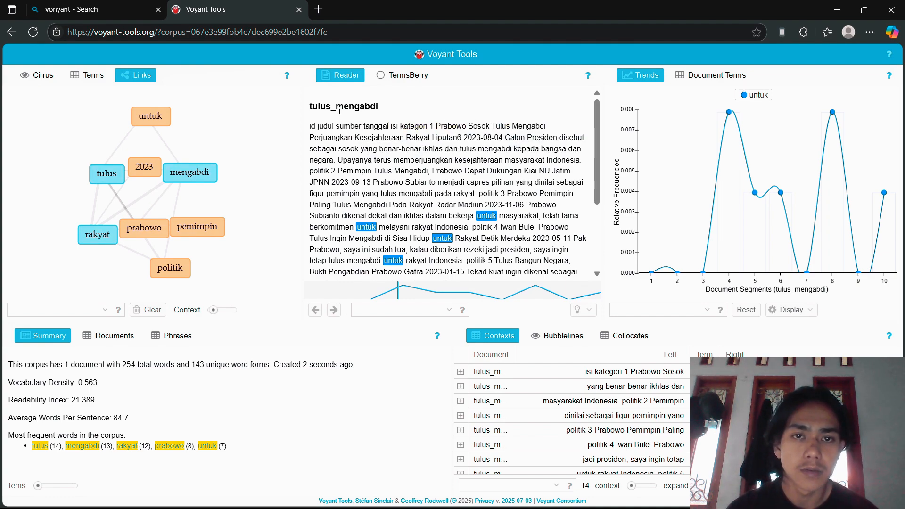
scroll(362, 156, "down", 5)
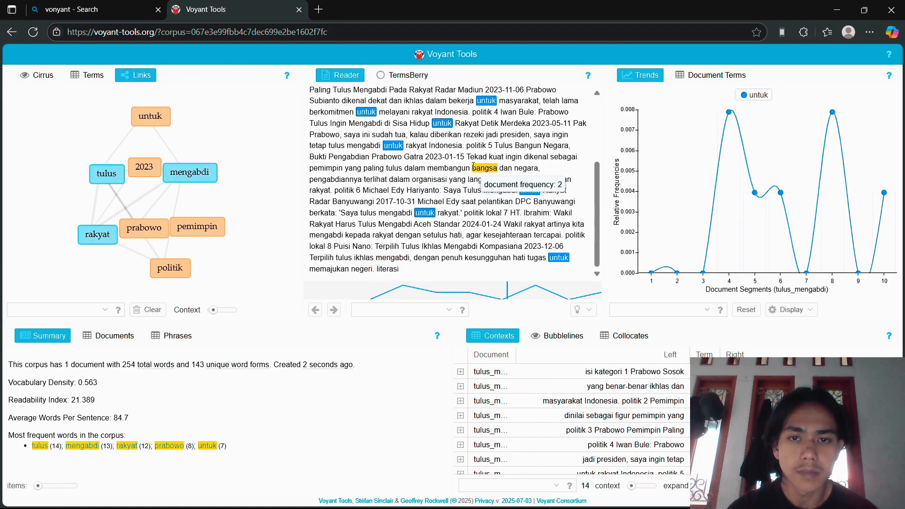
scroll(397, 104, "up", 5)
Show the corpus as a TermsBerry and inspect the co-occurring terms of mengabdi, rakyat, tulus and prabowo.
left_click(382, 79)
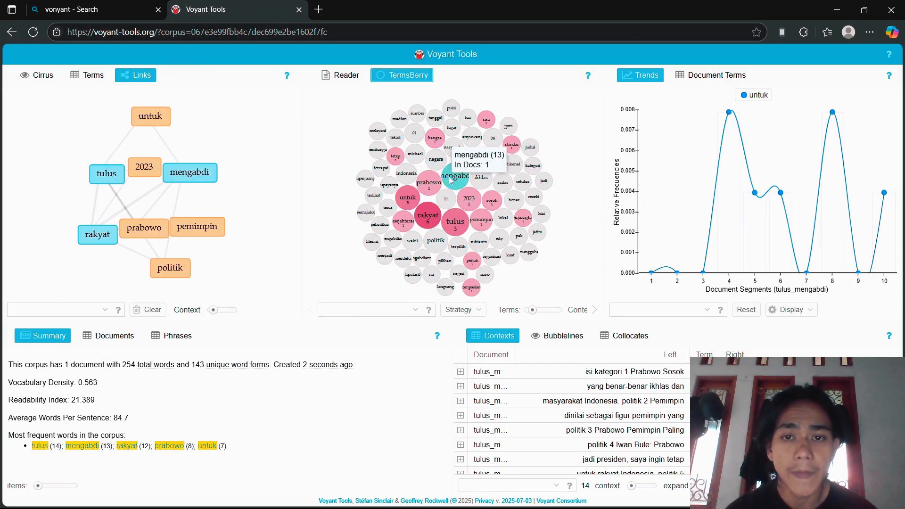
mouse_move(422, 160)
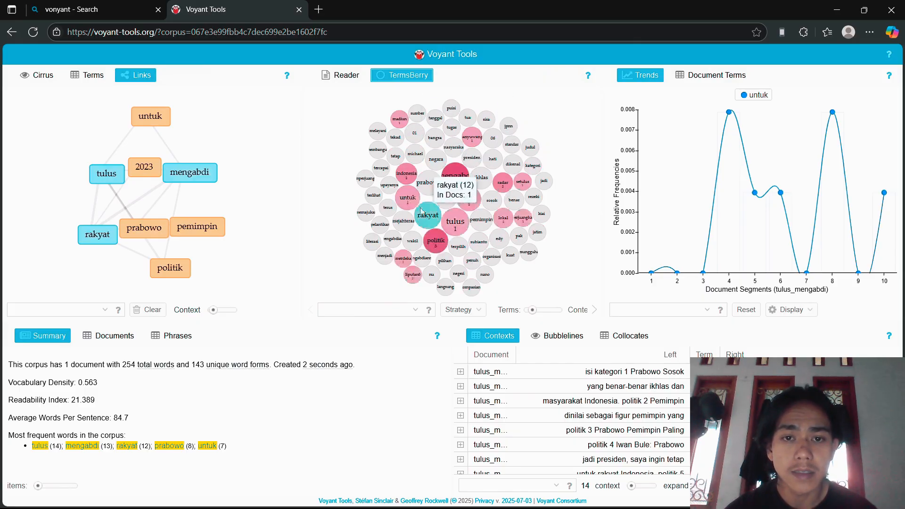
mouse_move(458, 203)
mouse_move(427, 185)
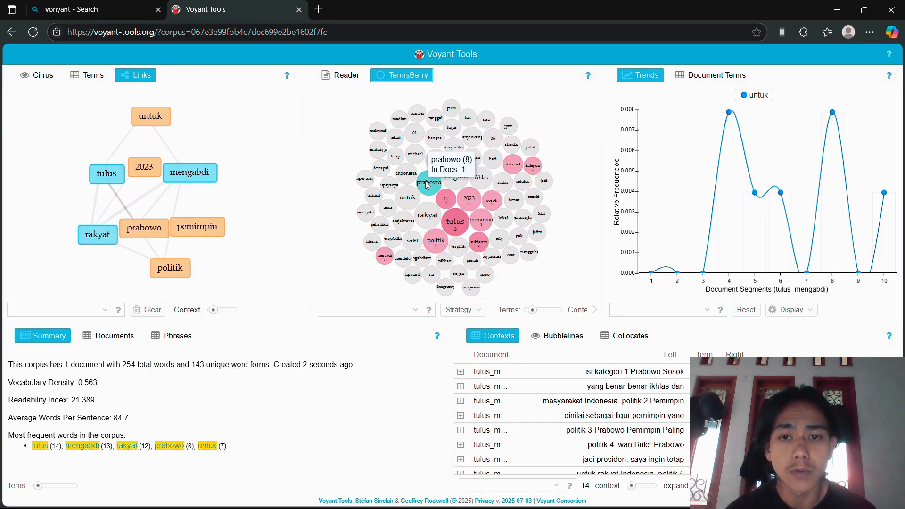
mouse_move(396, 211)
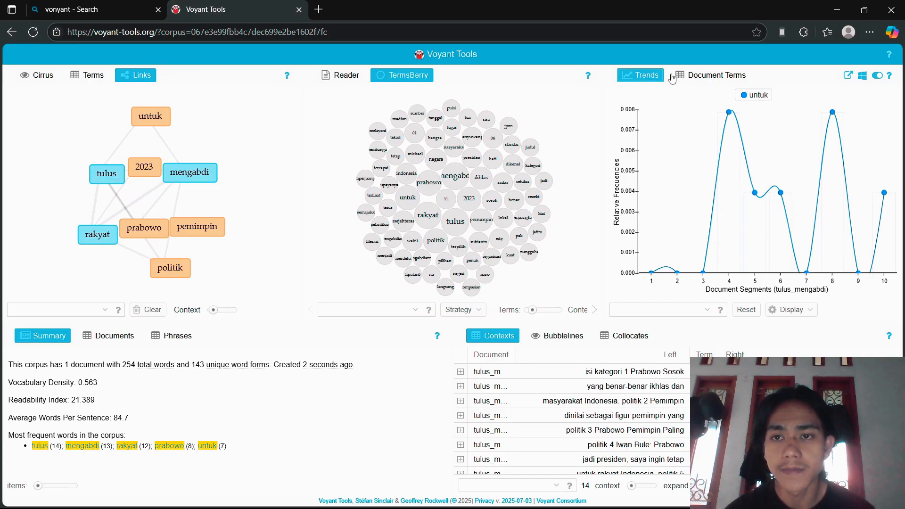
Inspect the relative frequencies of untuk across the document segments, check its Document Terms entry, and return to the trend graph.
mouse_move(653, 273)
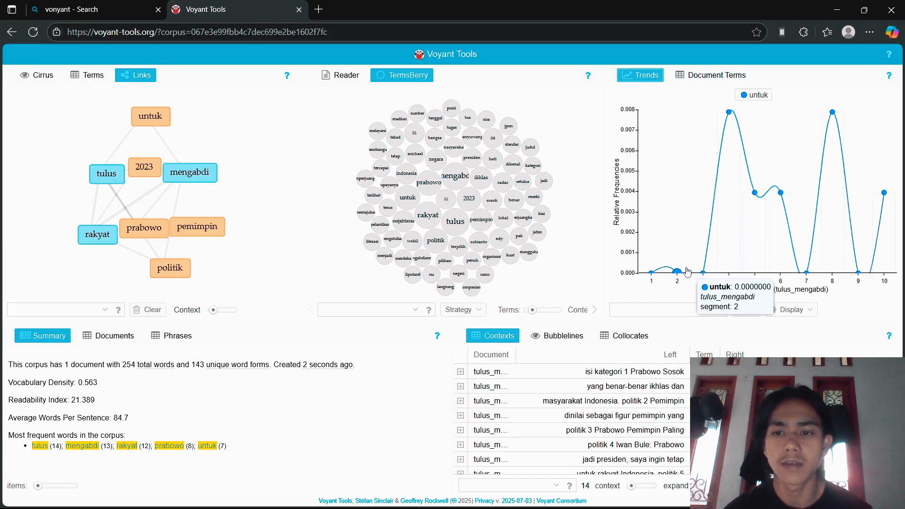
mouse_move(730, 176)
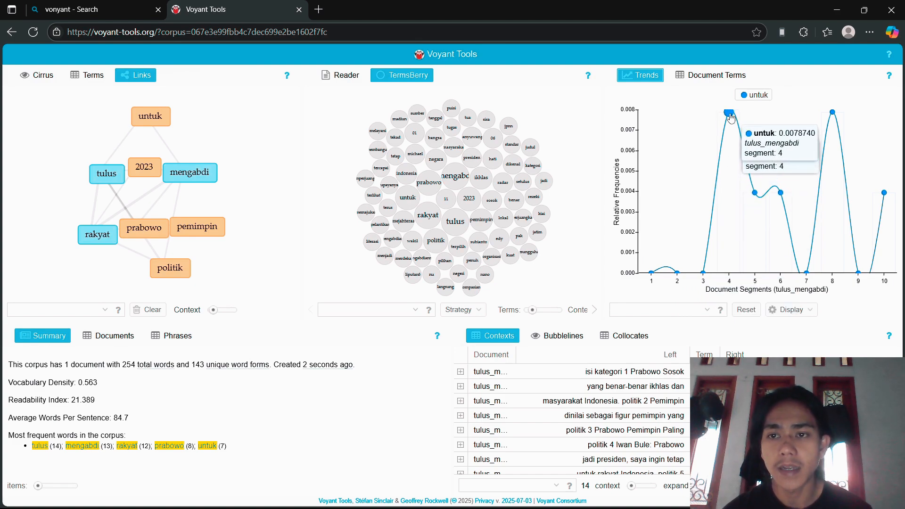
mouse_move(752, 196)
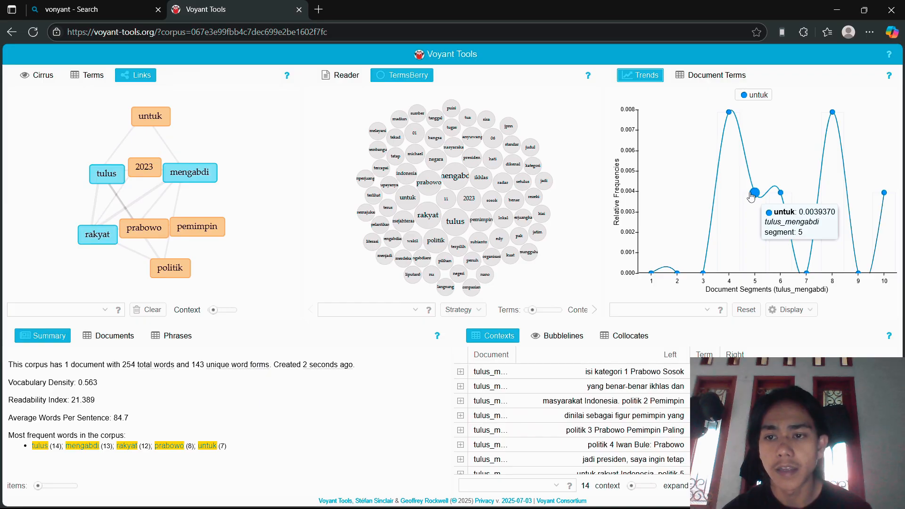
mouse_move(806, 273)
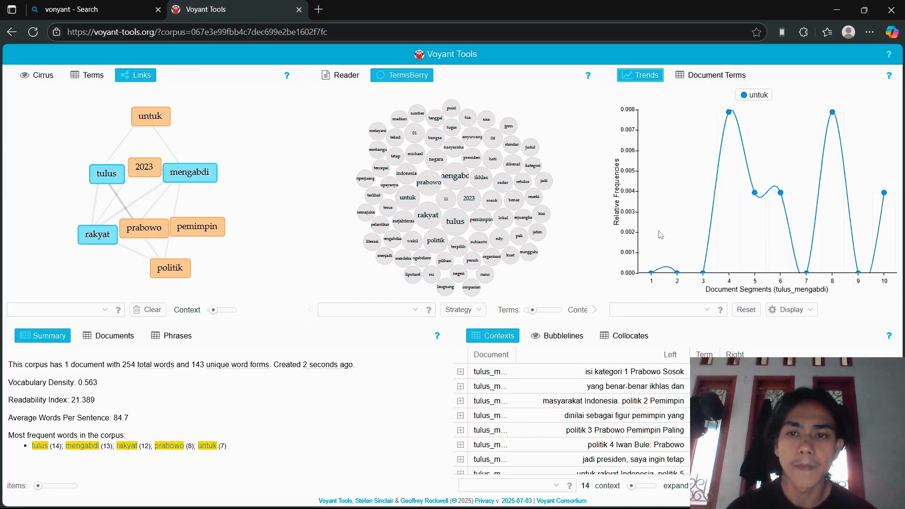
left_click(693, 79)
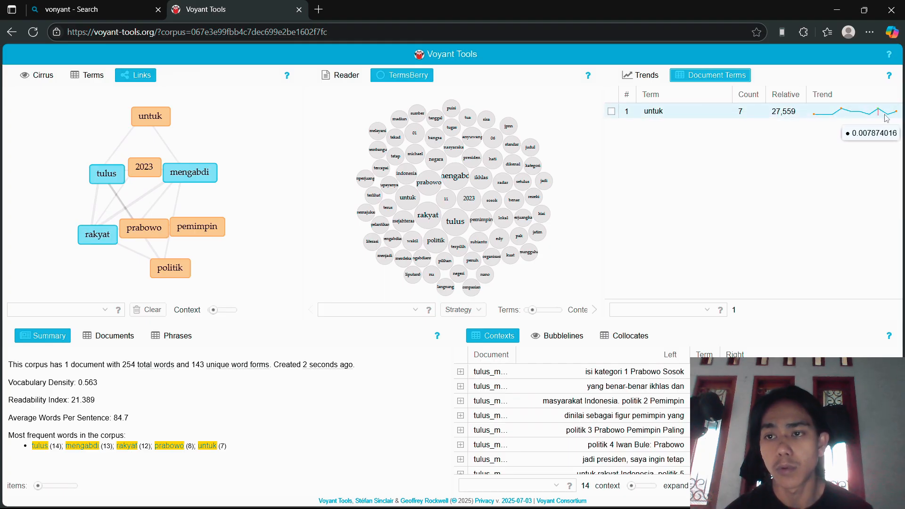
left_click(642, 75)
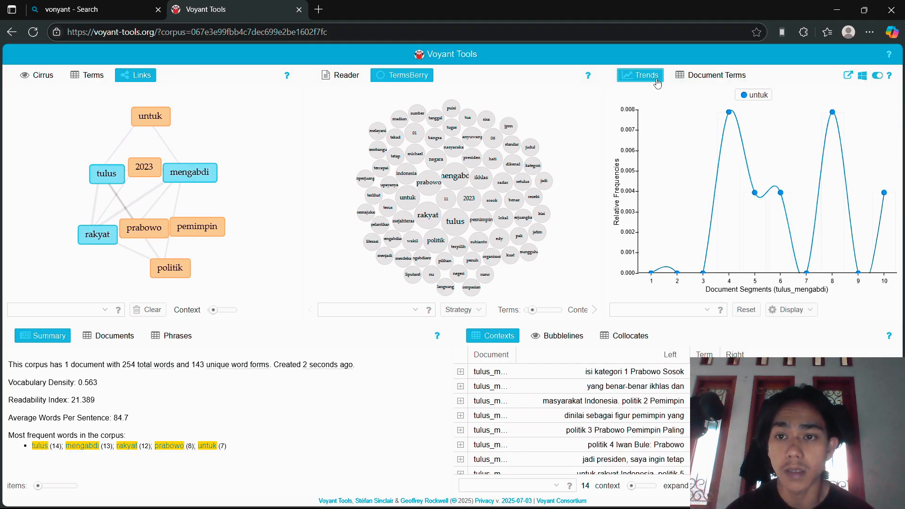
Plot the trend of mengabdi and then of pemimpin from the Links network, and examine their relative frequencies per document segment.
left_click(192, 175)
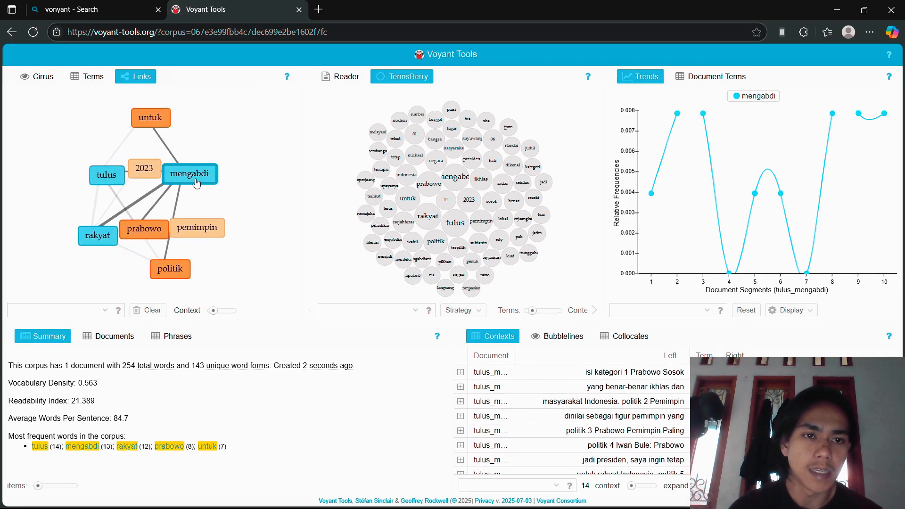
mouse_move(695, 140)
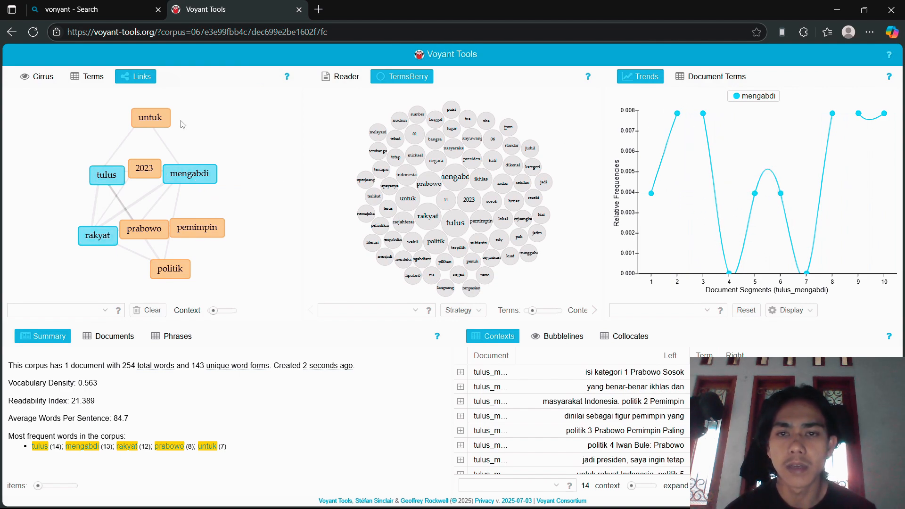
left_click(208, 229)
mouse_move(754, 210)
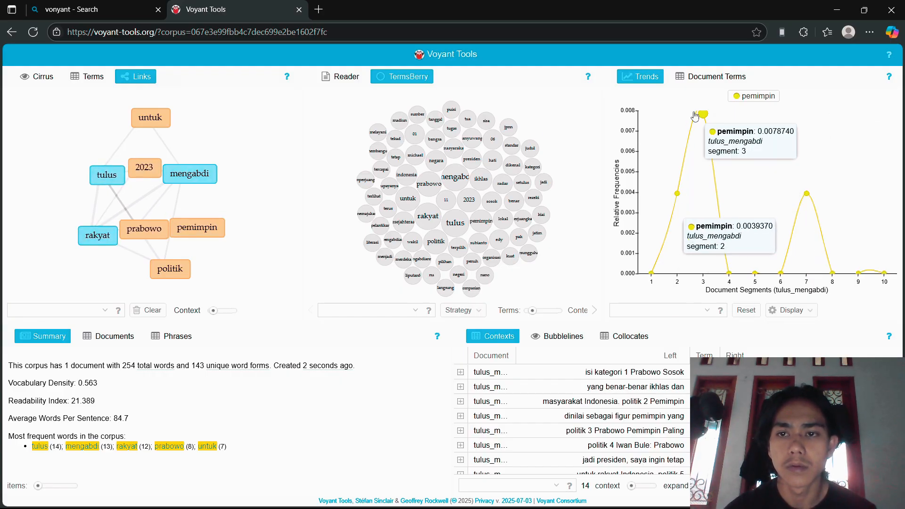
mouse_move(799, 269)
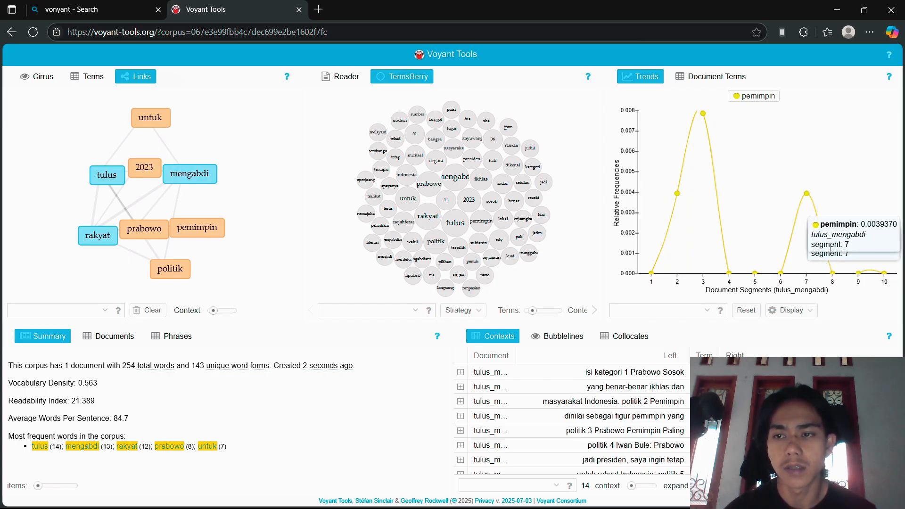
mouse_move(882, 277)
mouse_move(806, 198)
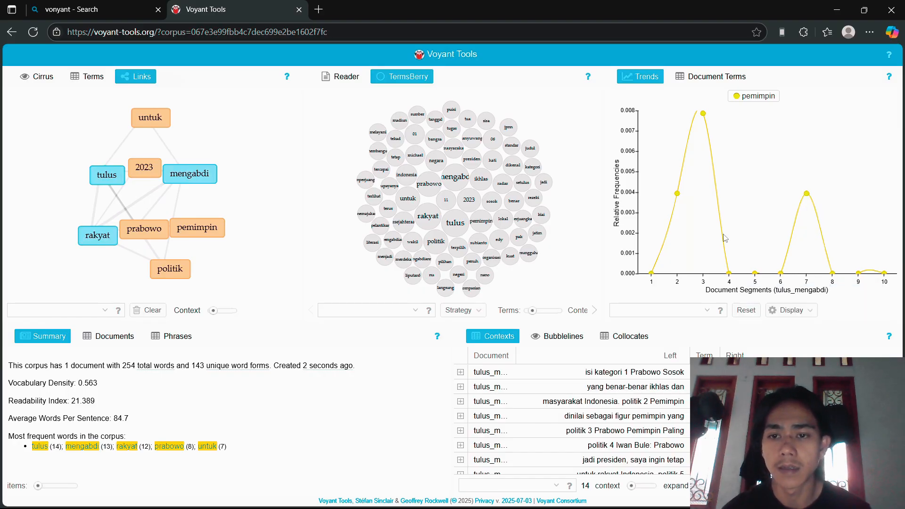
mouse_move(705, 110)
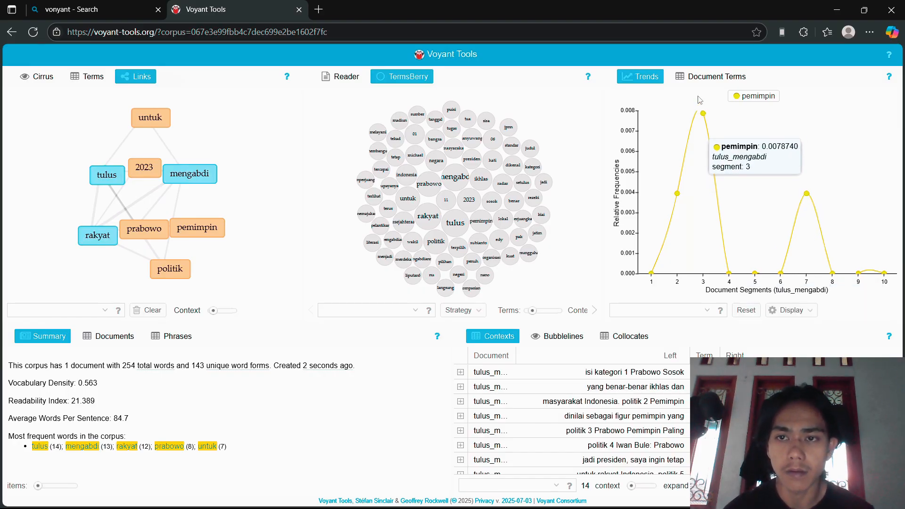
Show the Document Terms table and filter it to the terms tulus, rakyat and politik.
left_click(710, 76)
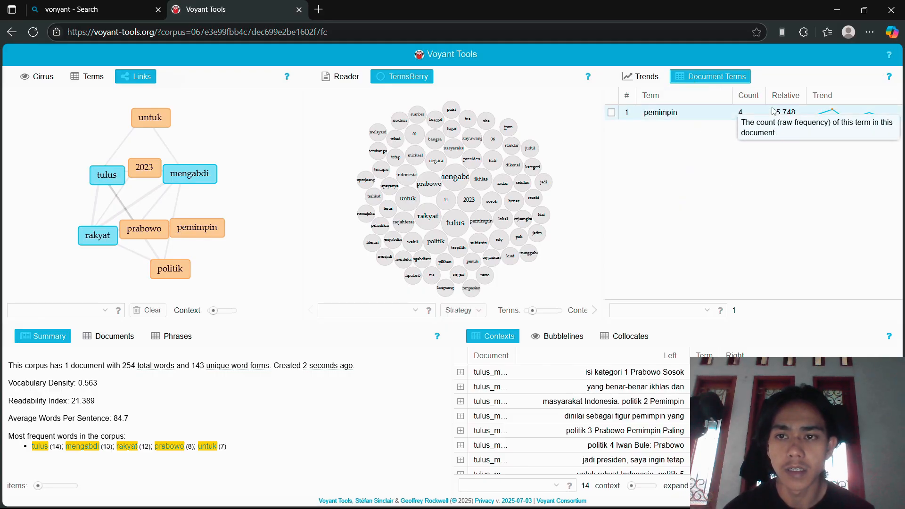
left_click(708, 313)
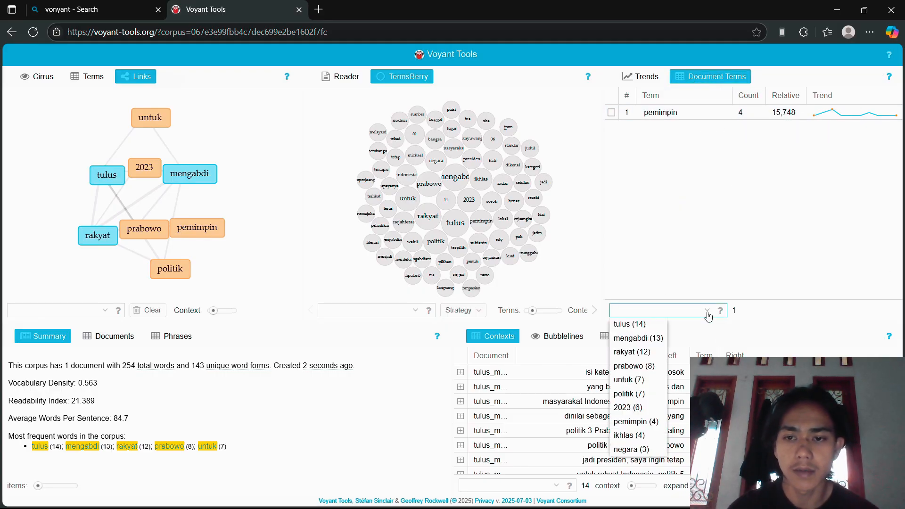
left_click(645, 325)
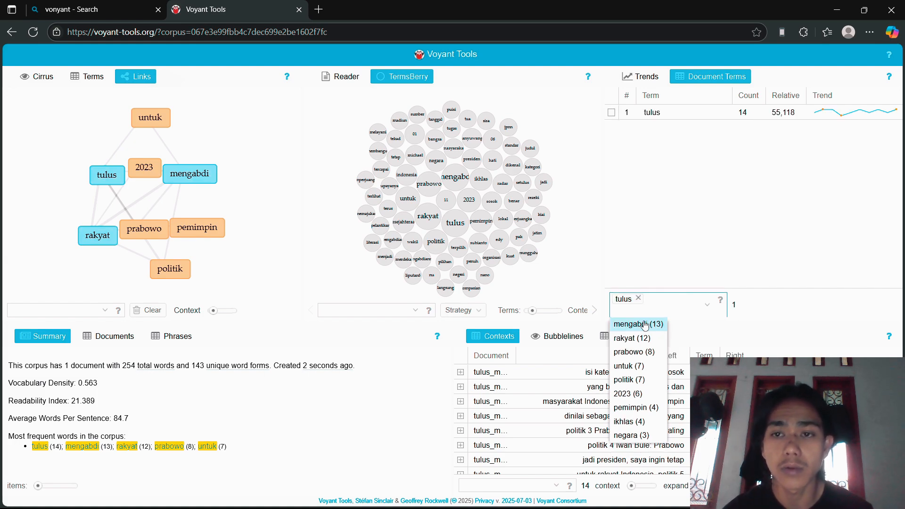
left_click(640, 339)
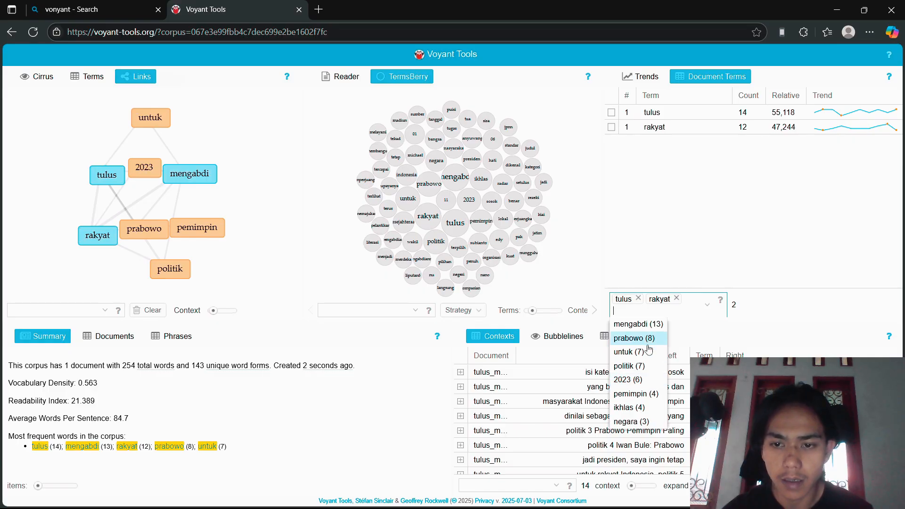
left_click(642, 367)
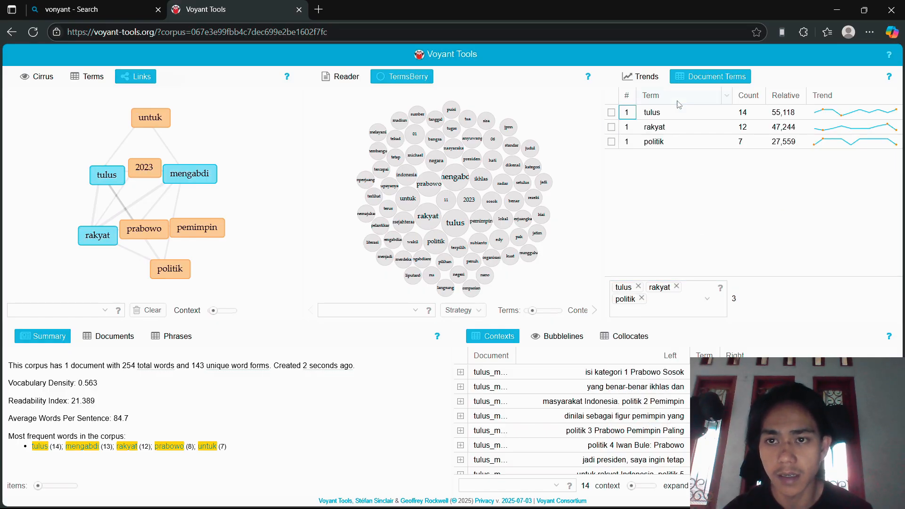
Return to the trend graph, reset it to its default terms, and examine the relative frequencies of mengabdi and rakyat per document segment.
left_click(648, 78)
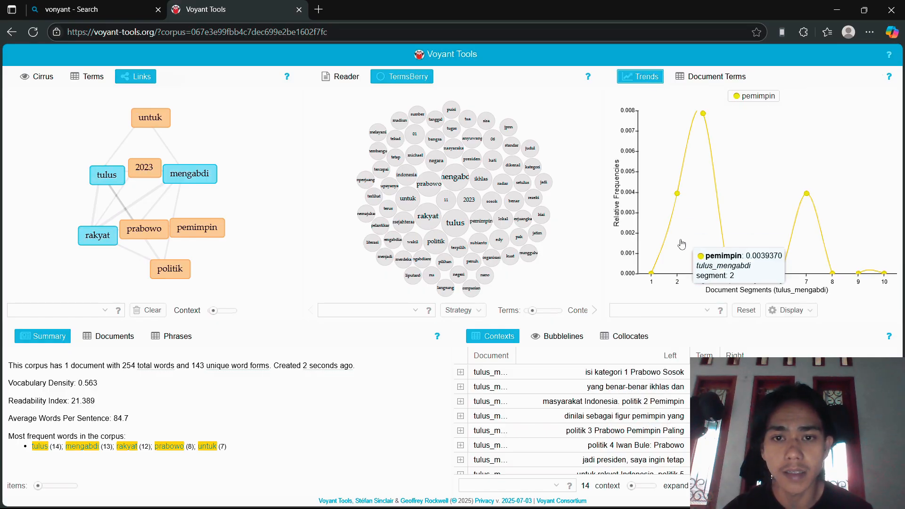
left_click(756, 314)
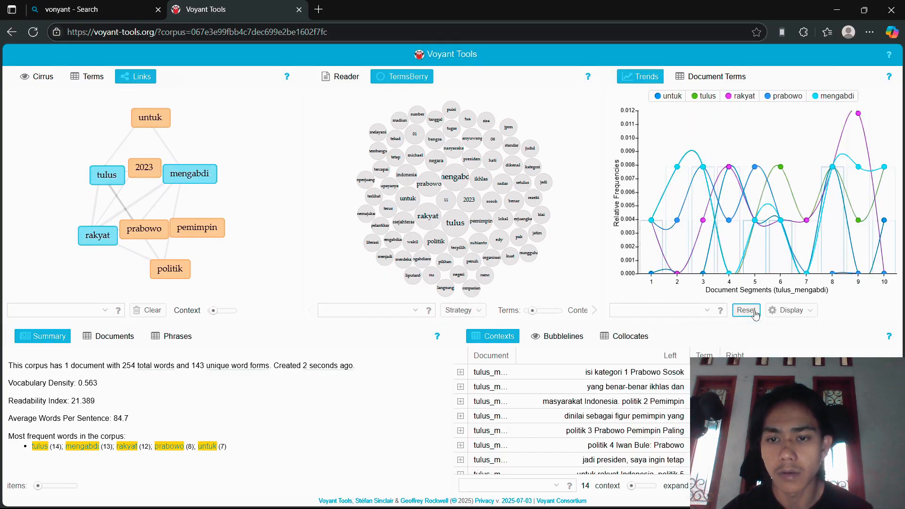
left_click(696, 311)
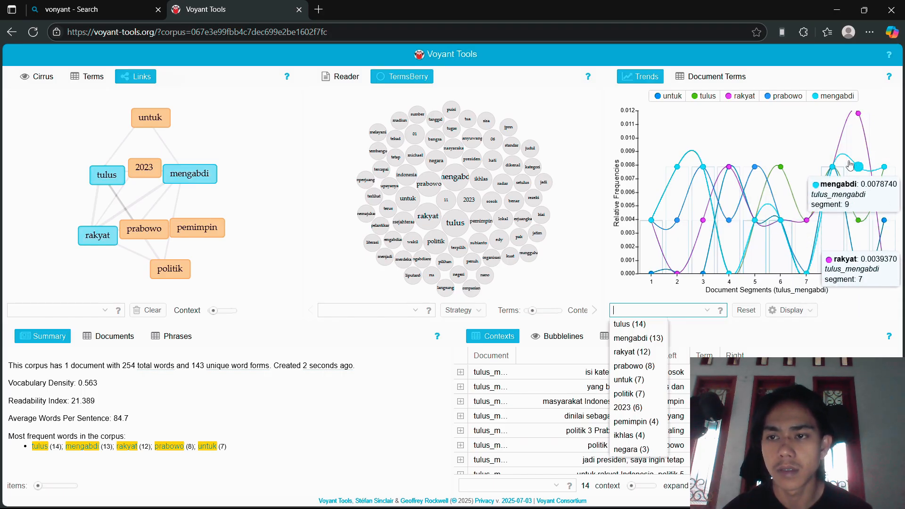
mouse_move(857, 118)
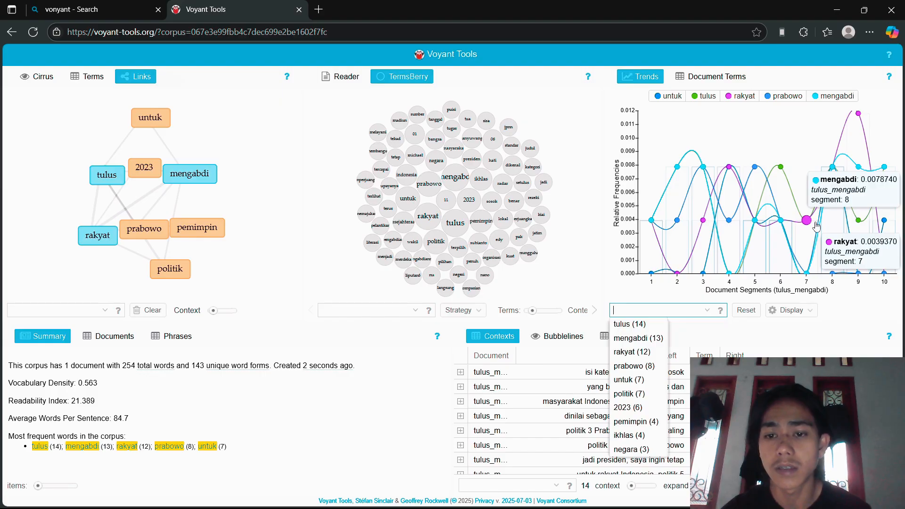
left_click(571, 287)
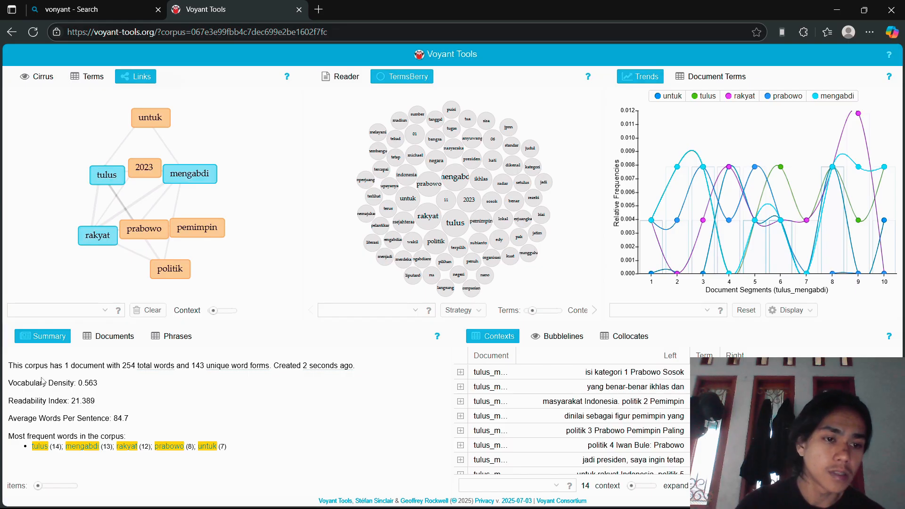
List the corpus documents, select tulus_mengabdi, and look through the Contexts and Bubblelines views.
left_click(109, 341)
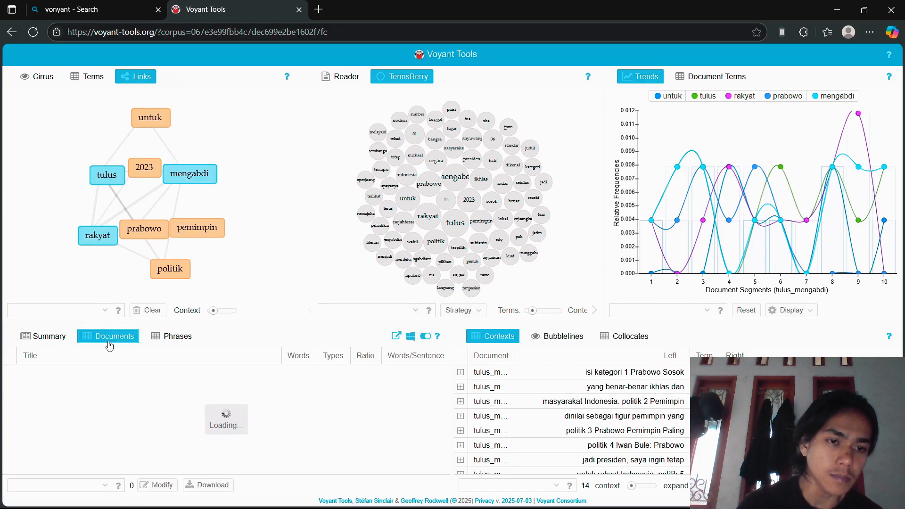
left_click(81, 374)
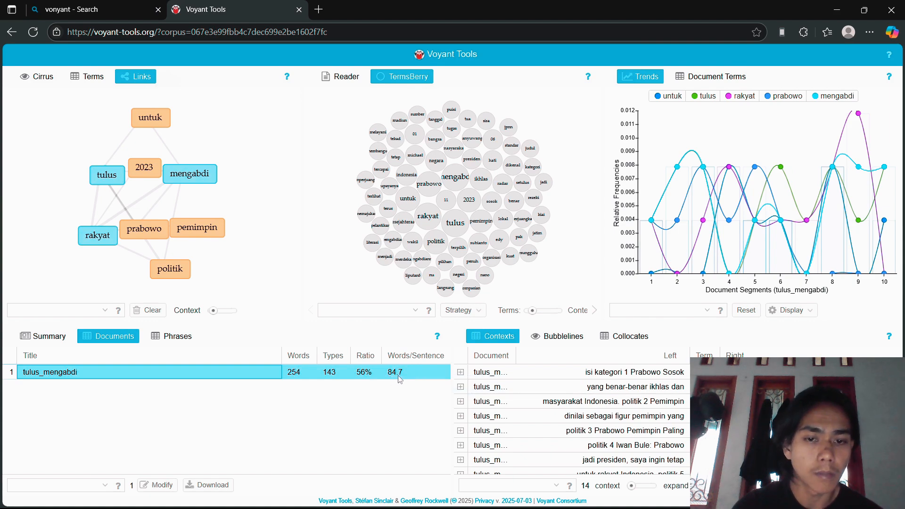
left_click(560, 338)
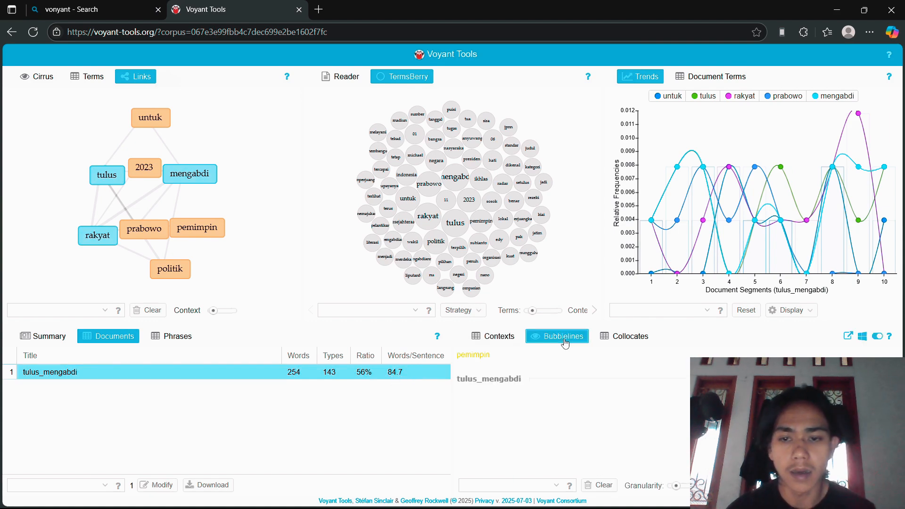
left_click(491, 337)
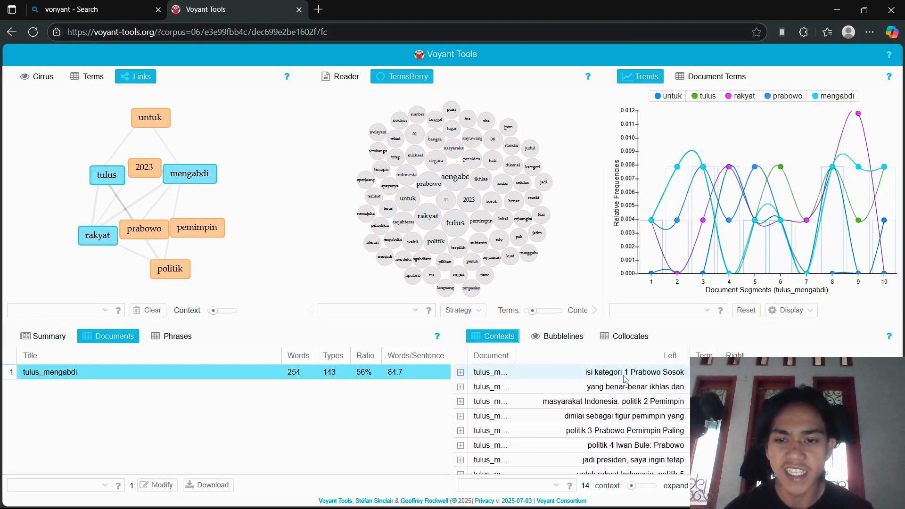
left_click(511, 356)
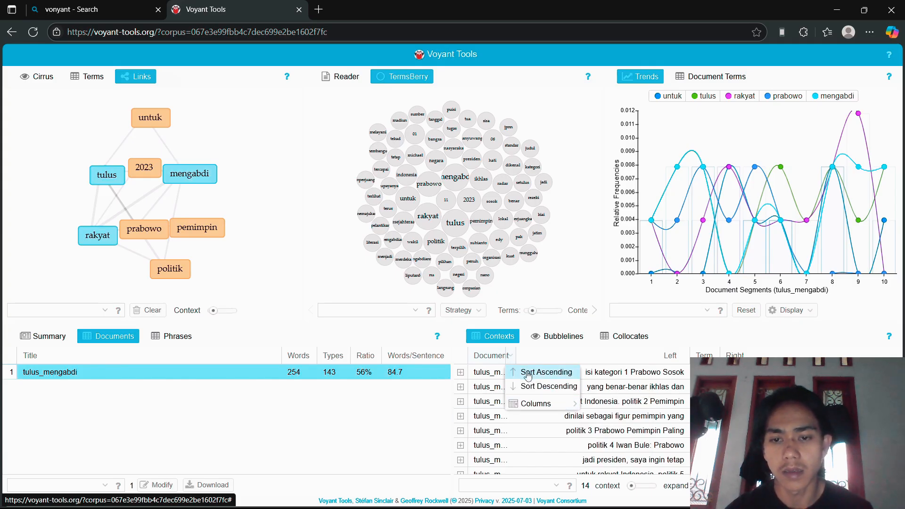
left_click(541, 347)
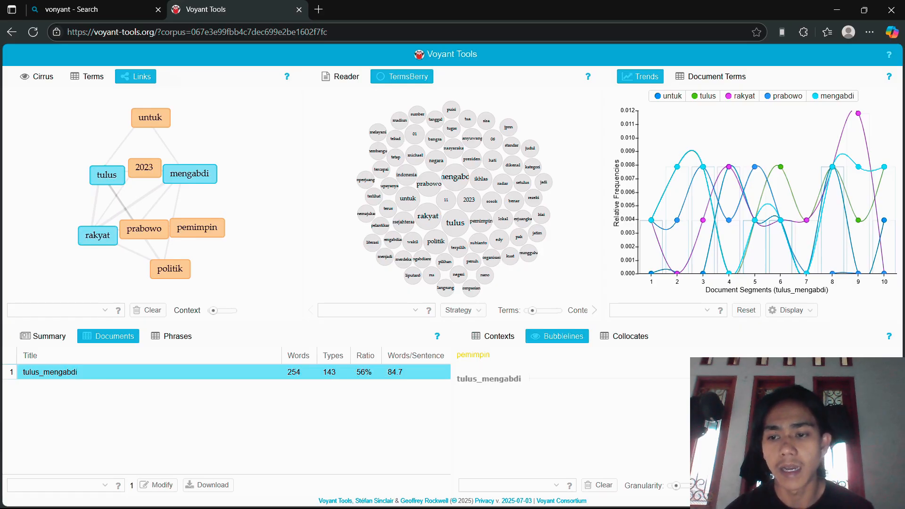
Plot the trends of the collocate pairs tulus–mengabdi, mengabdi–rakyat and rakyat–mengabdi, and examine their relative frequencies per document segment.
left_click(621, 338)
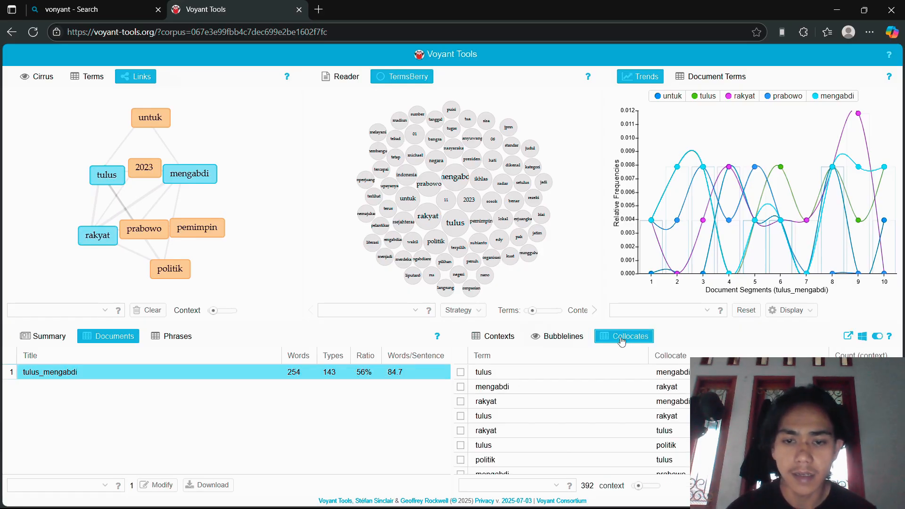
left_click(461, 372)
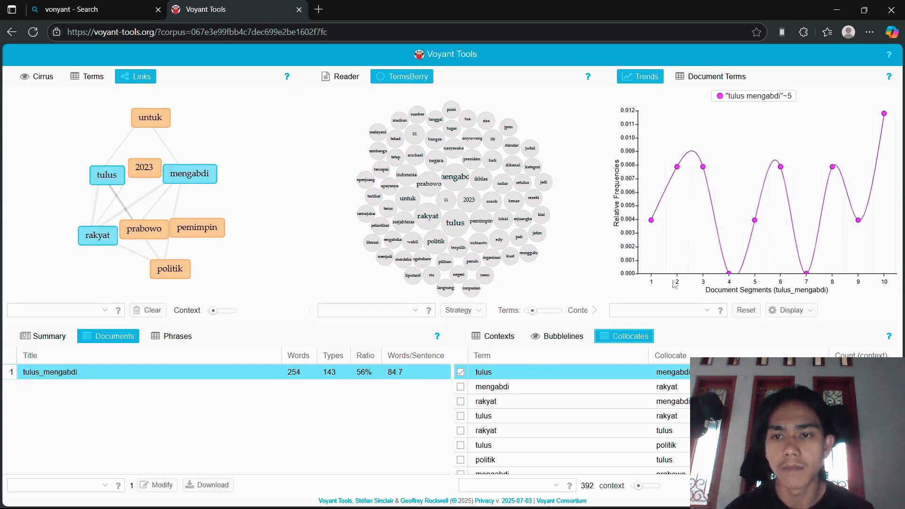
left_click(462, 387)
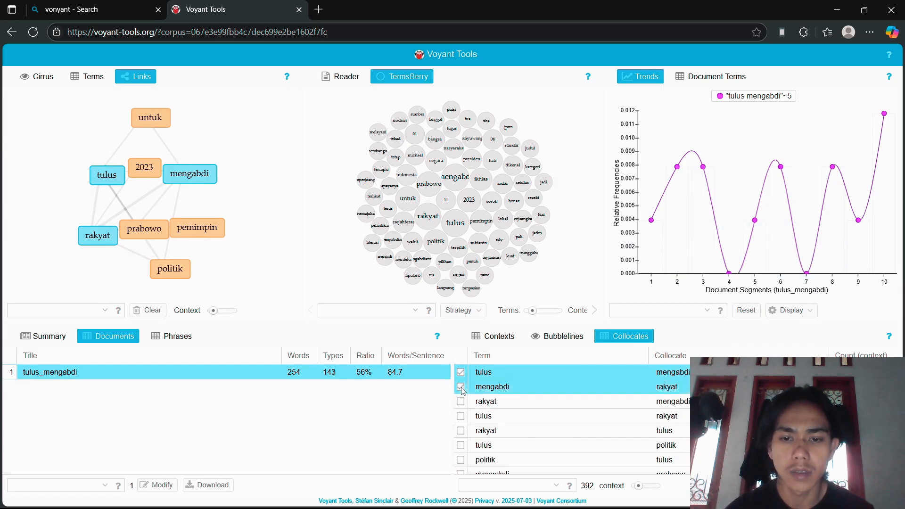
left_click(462, 402)
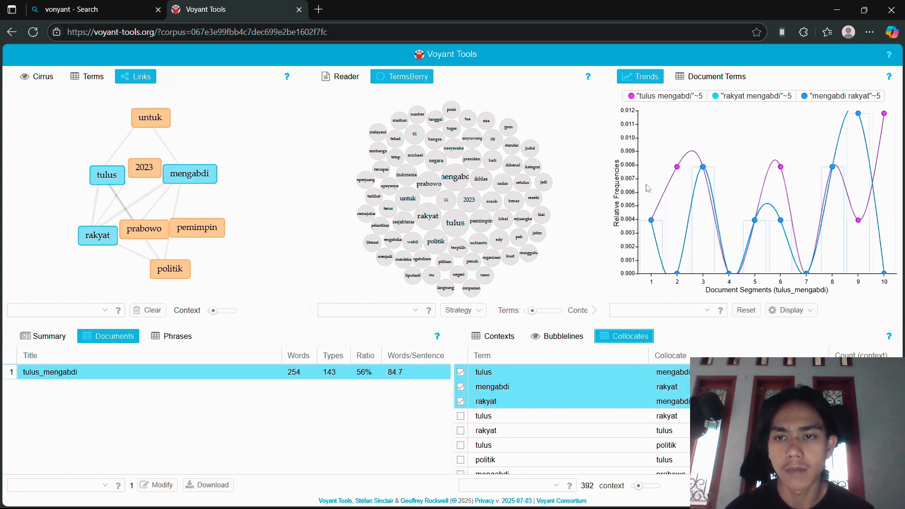
mouse_move(652, 222)
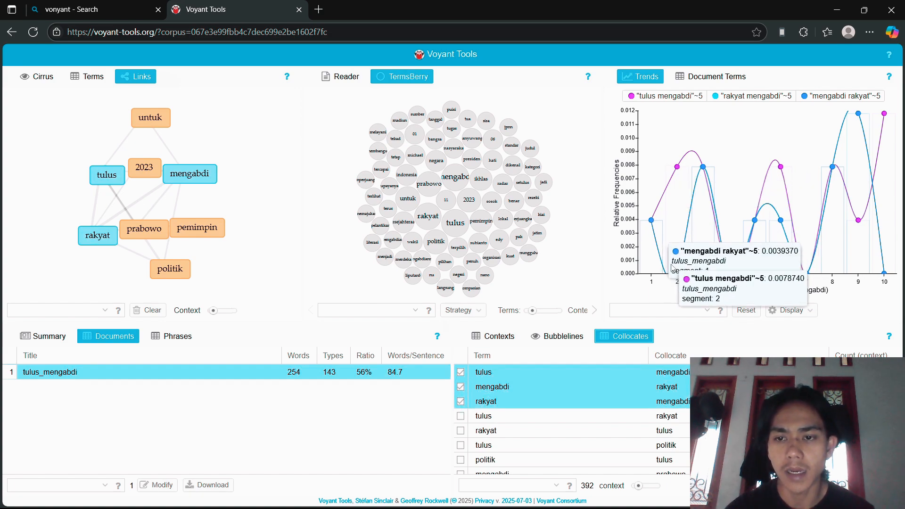
mouse_move(703, 168)
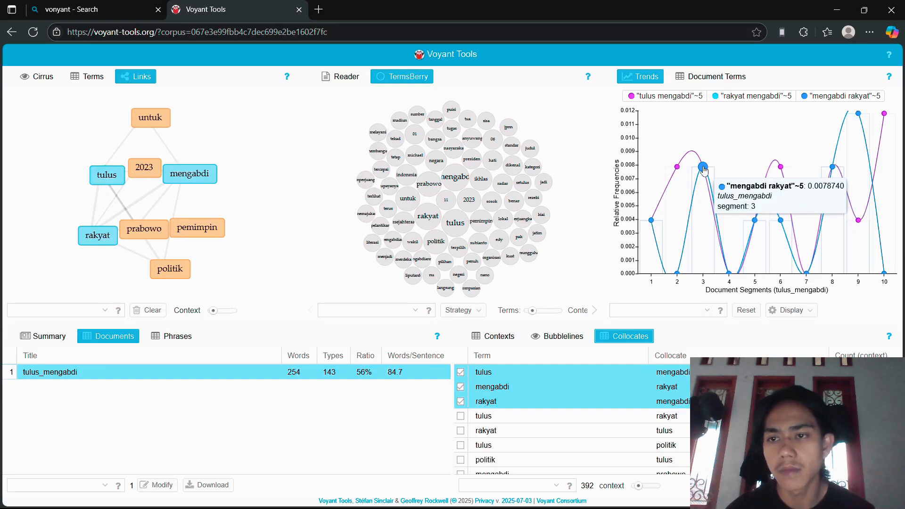
mouse_move(720, 287)
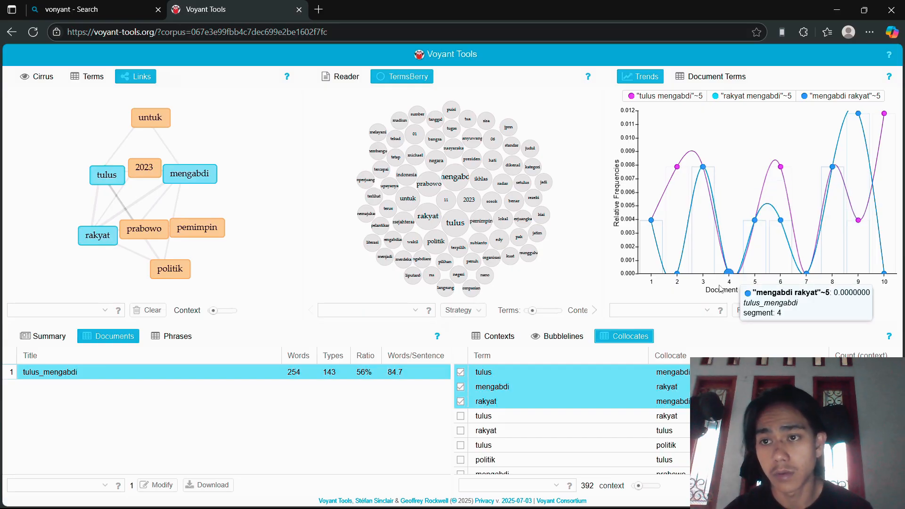
scroll(542, 383, "down", 3)
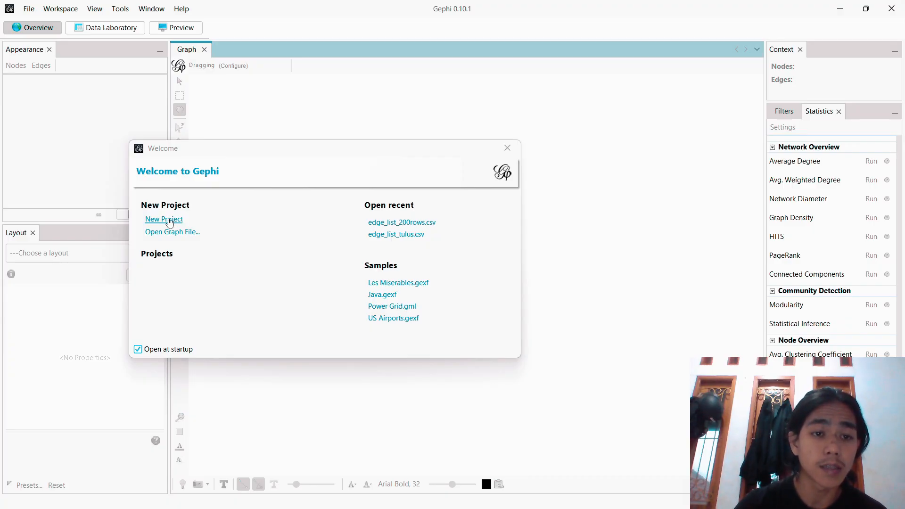
In Gephi, create a new project and open edge_list_200rows.csv from the Downloads folder in the Data Laboratory.
left_click(170, 222)
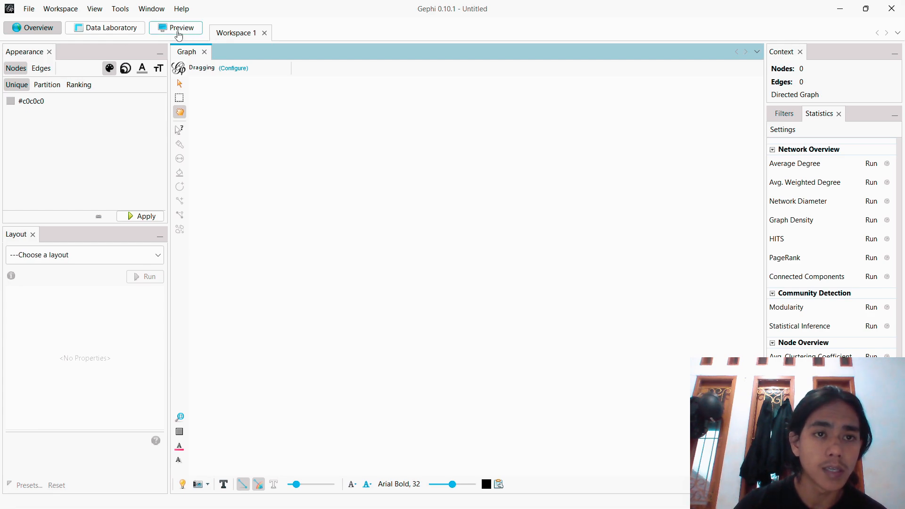
left_click(114, 29)
left_click(29, 5)
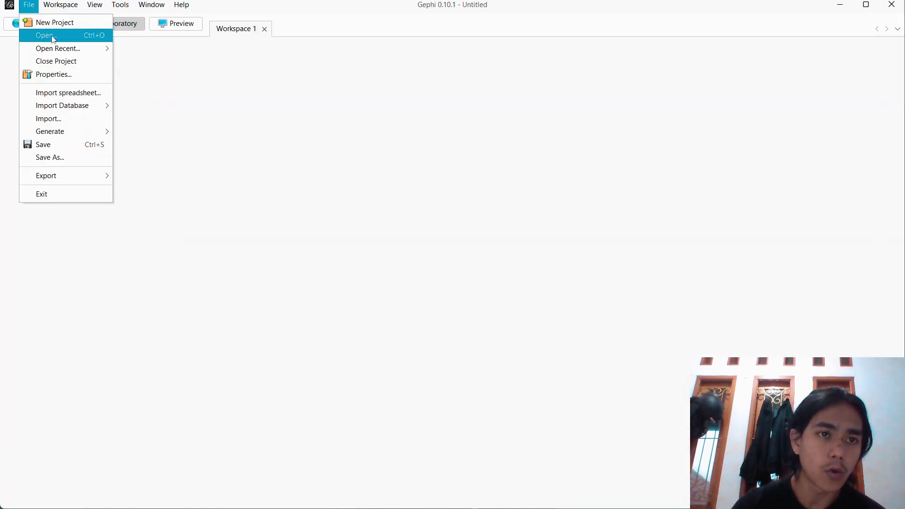
left_click(53, 36)
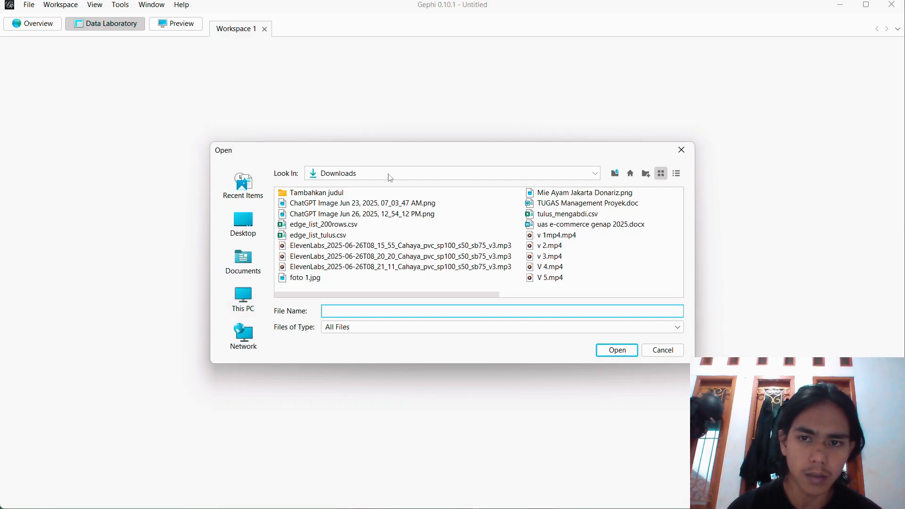
left_click(337, 226)
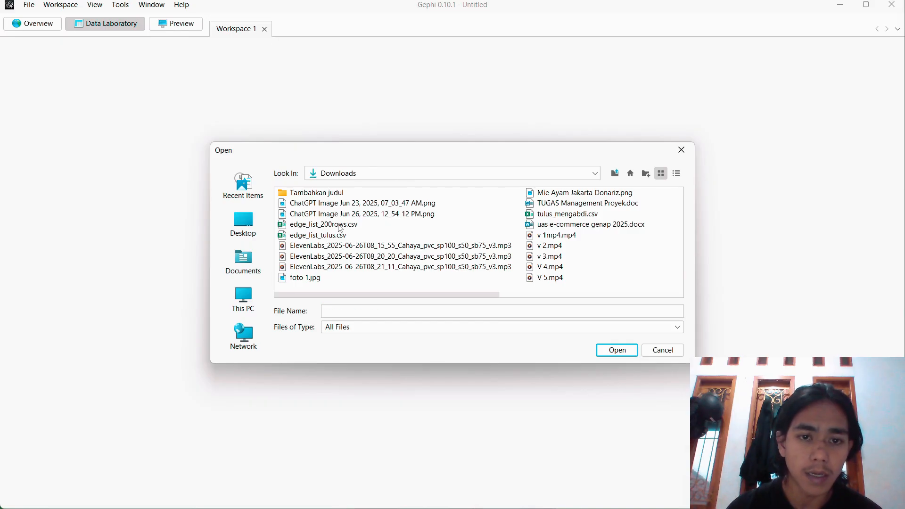
left_click(618, 351)
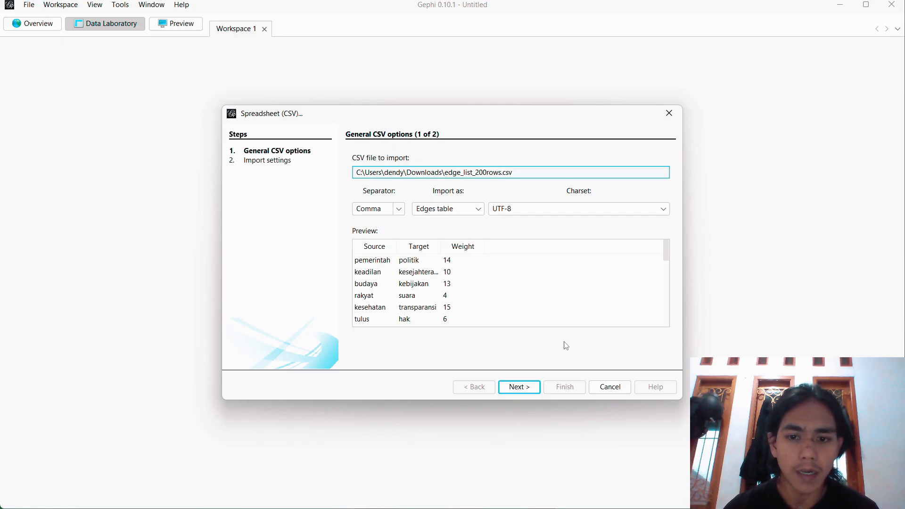
Import the comma-separated edges table with its Weight column as Double, appending the directed graph to the existing workspace.
left_click(527, 391)
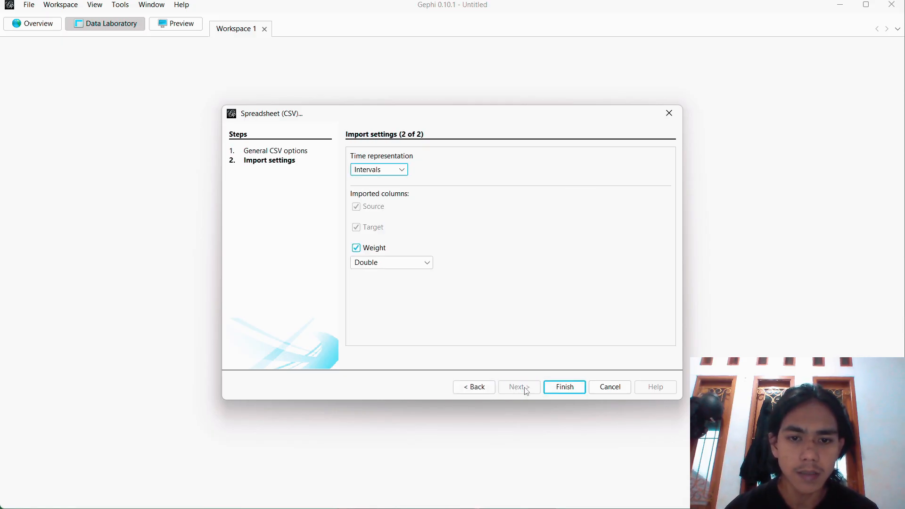
left_click(565, 387)
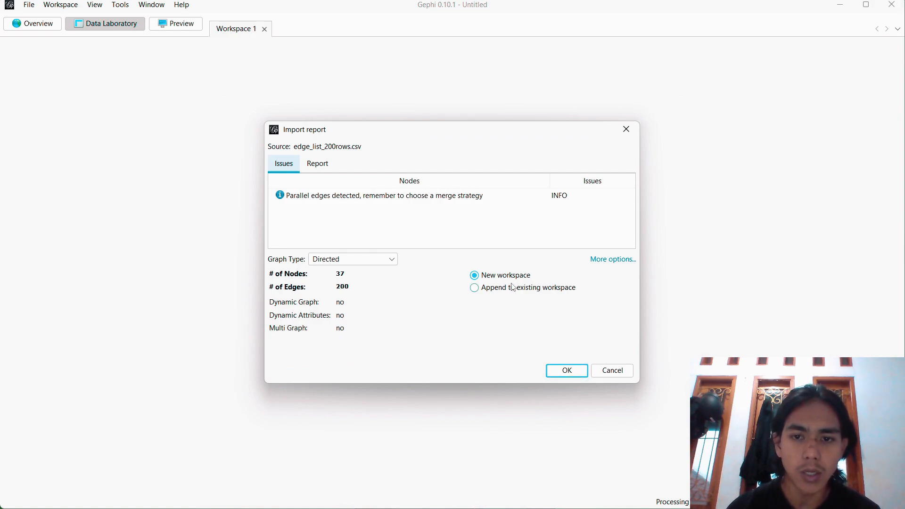
left_click(479, 290)
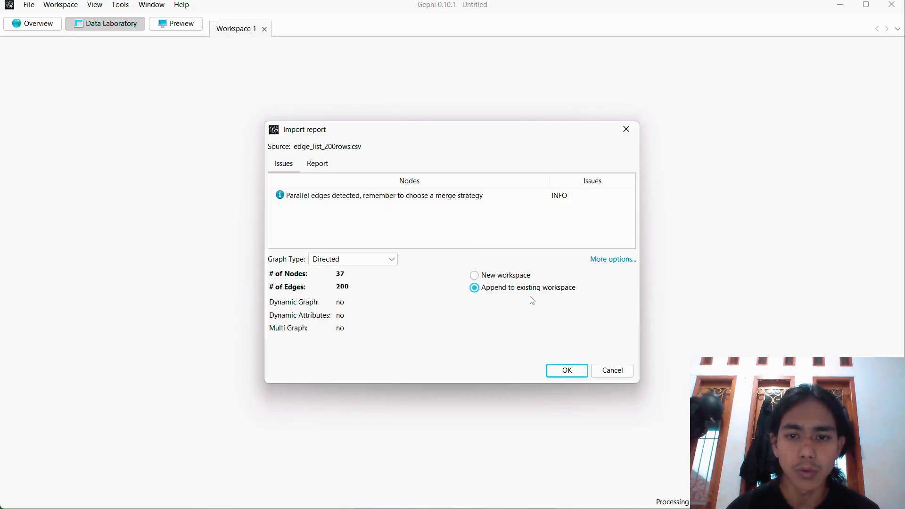
left_click(568, 373)
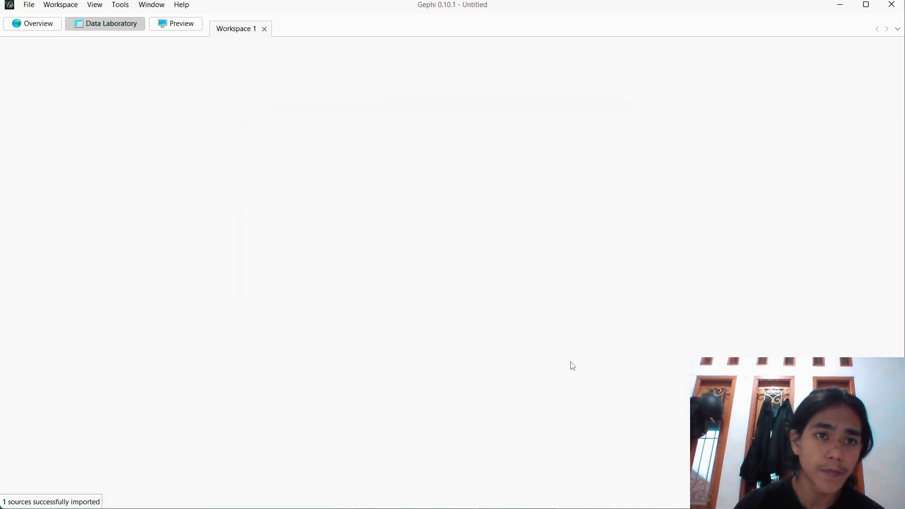
Display the imported network graph in the Overview and arrange it with the Fruchterman Reingold layout, stopping the layout once the nodes have spread.
left_click(37, 27)
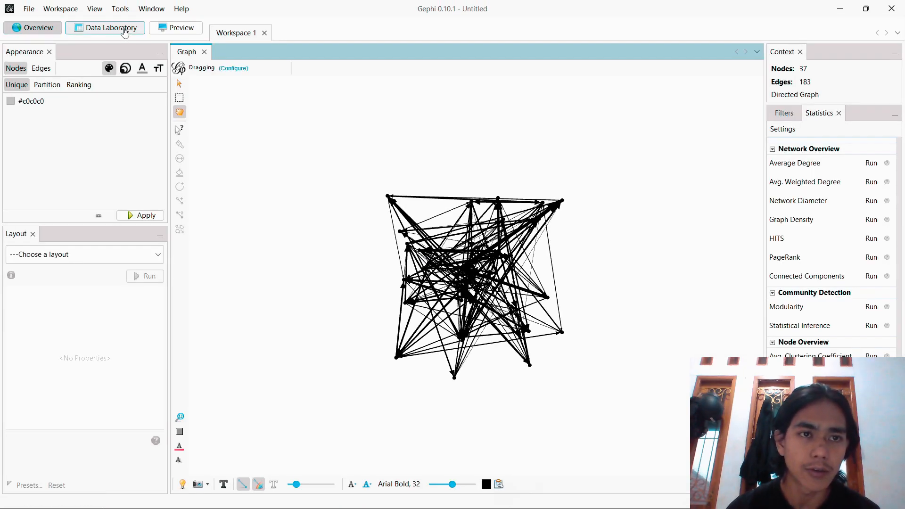
left_click(123, 29)
left_click(41, 31)
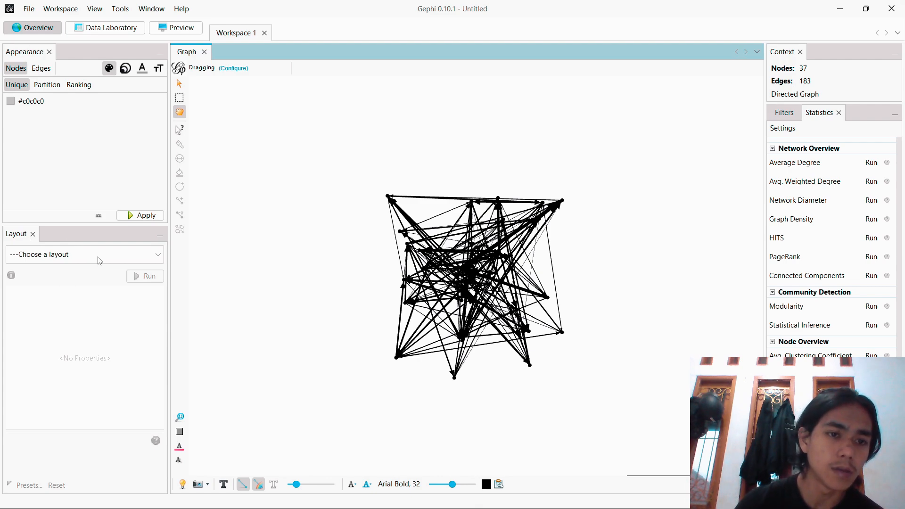
left_click(159, 256)
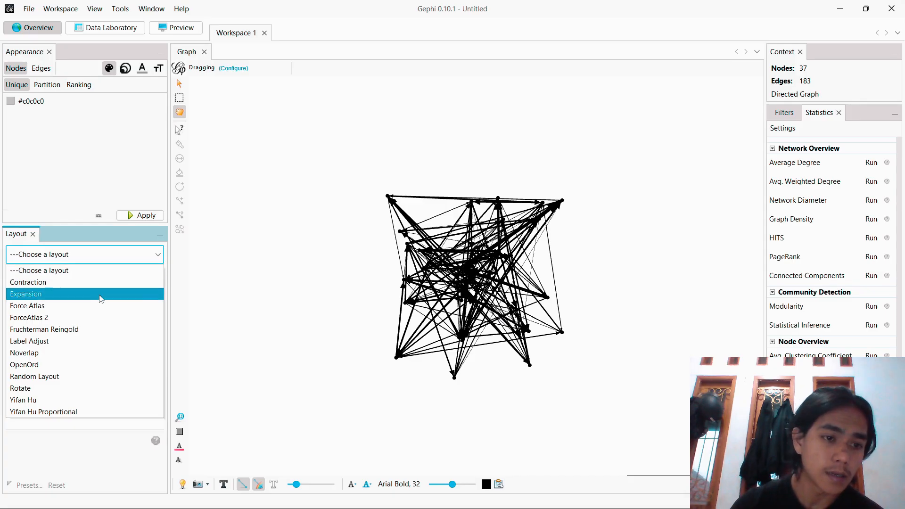
left_click(91, 331)
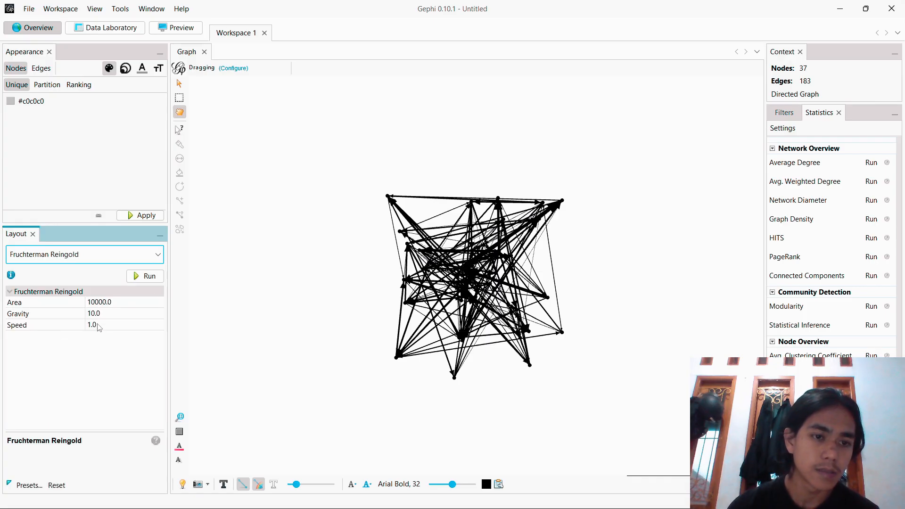
left_click(151, 276)
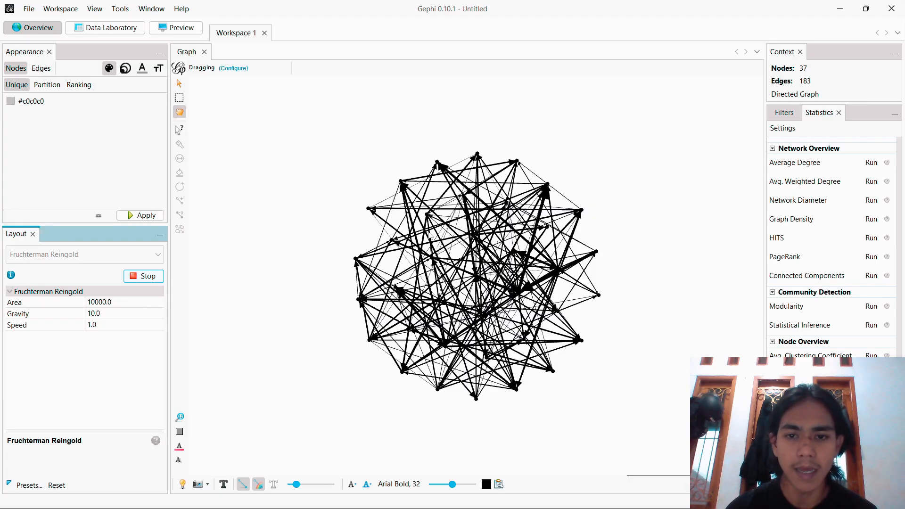
left_click(146, 277)
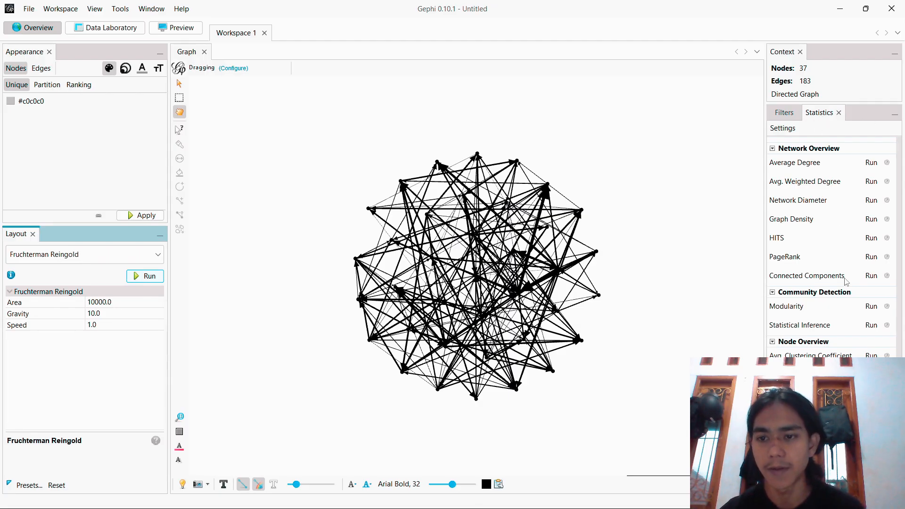
Compute the network's average degree and run HITS as directed with epsilon 1.0E-4, closing each report.
left_click(874, 168)
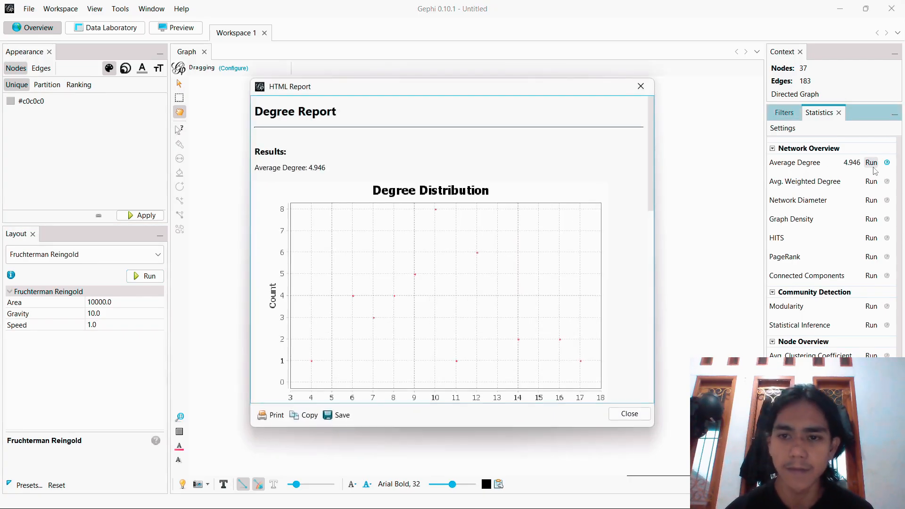
left_click(641, 87)
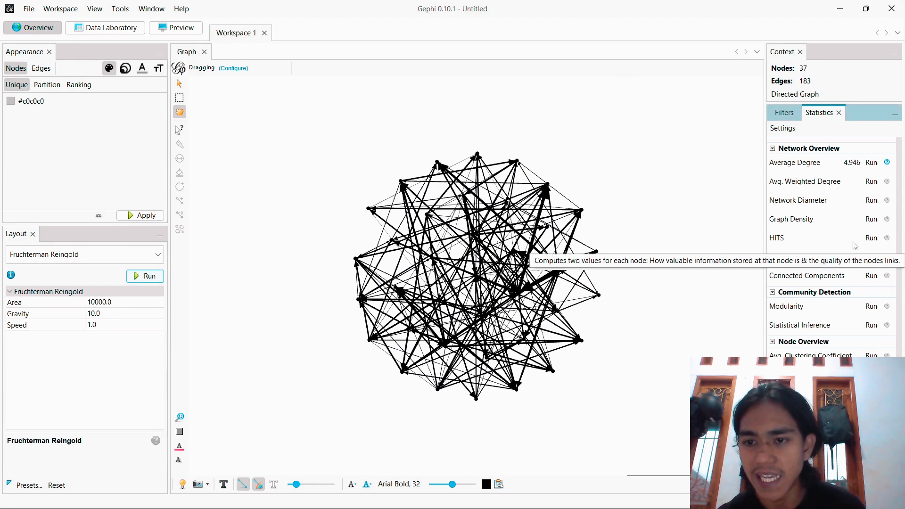
left_click(873, 240)
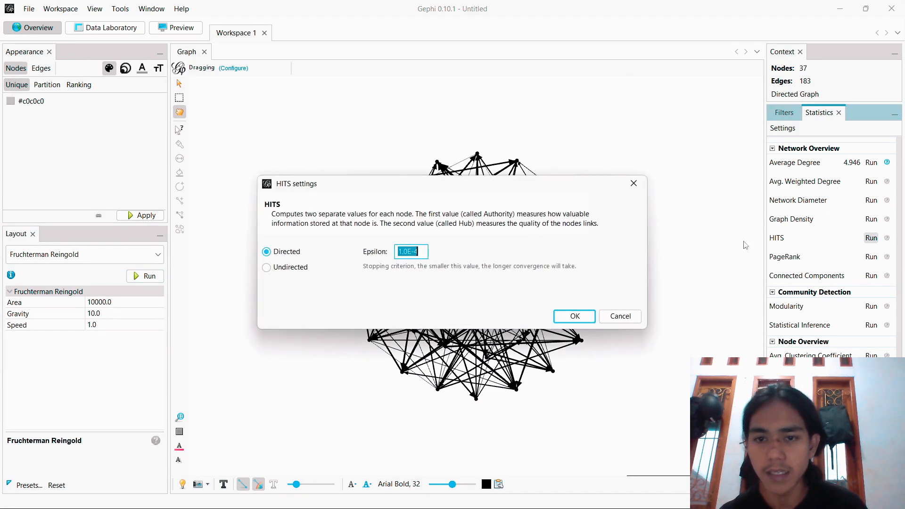
left_click(579, 314)
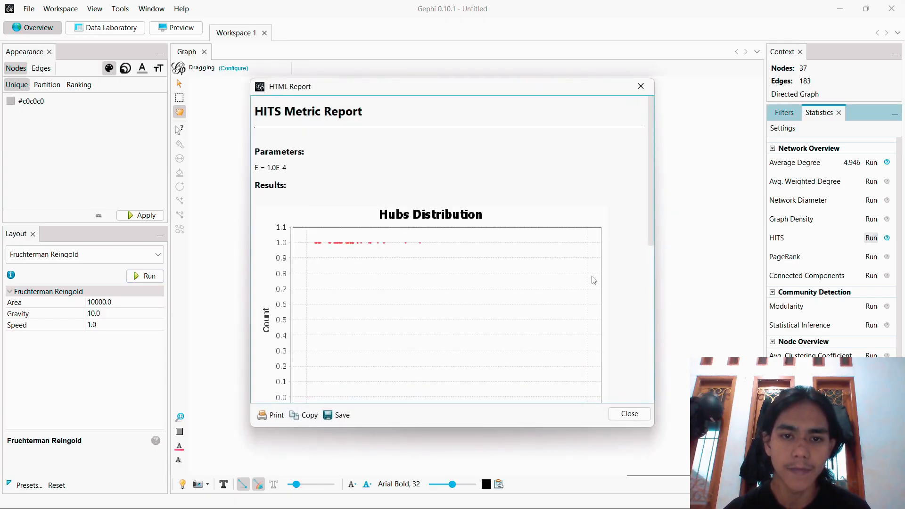
left_click(642, 87)
Run directed PageRank with probability 0.85 and epsilon 0.001, and Modularity randomized with edge weights at resolution 1.0, closing both reports.
left_click(872, 257)
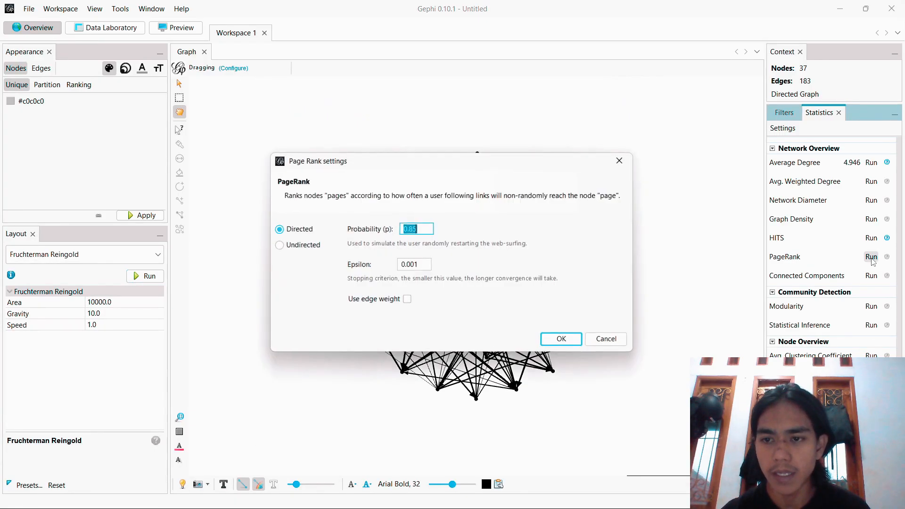
left_click(570, 341)
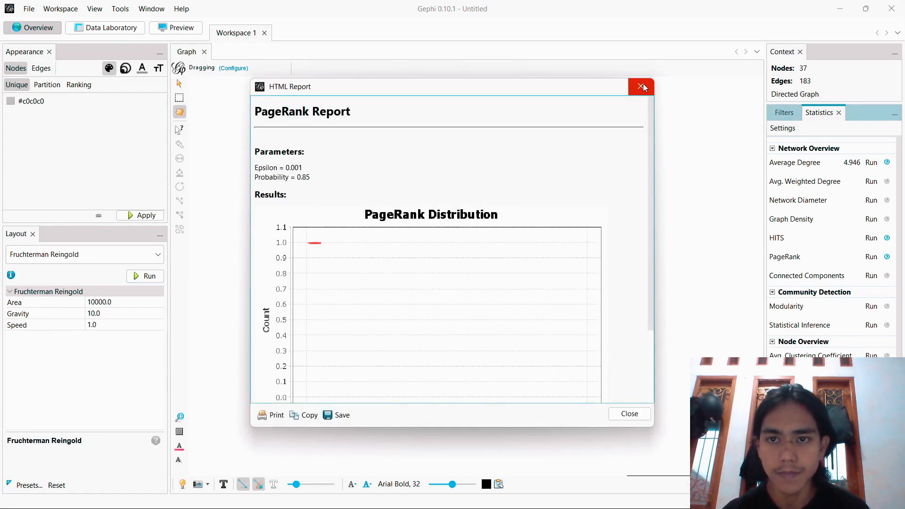
left_click(643, 87)
left_click(872, 306)
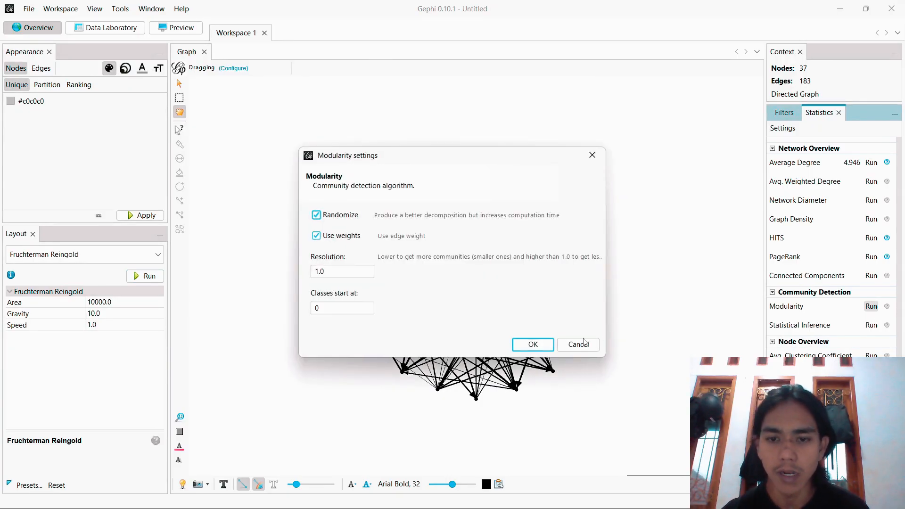
left_click(519, 345)
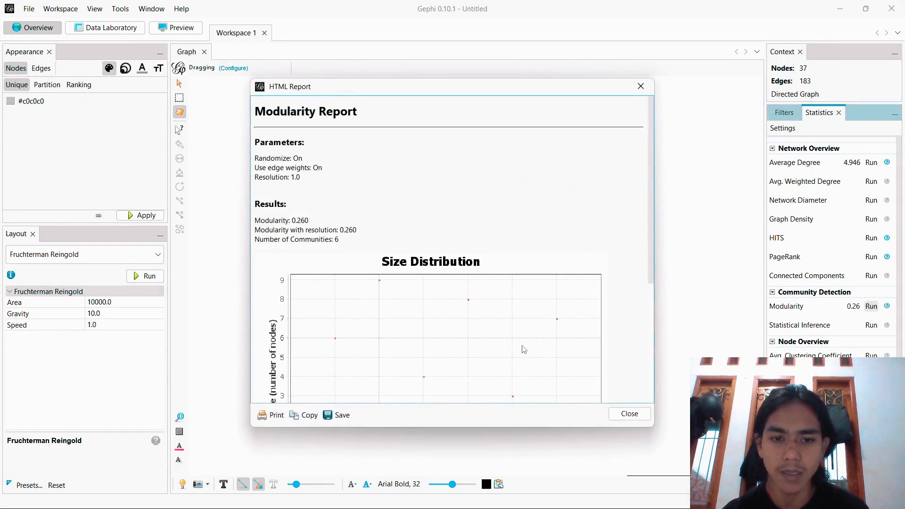
left_click(641, 86)
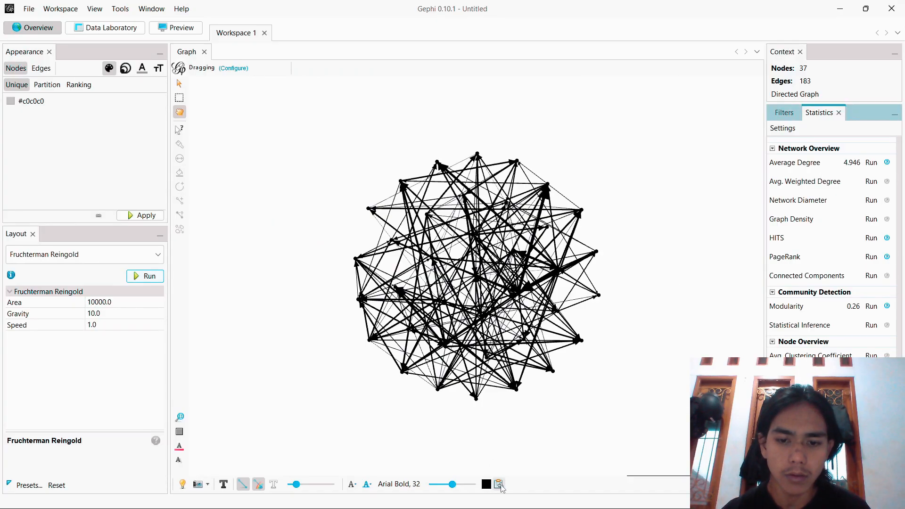
Add the Id attribute alongside Label to the text displayed for the nodes.
left_click(499, 485)
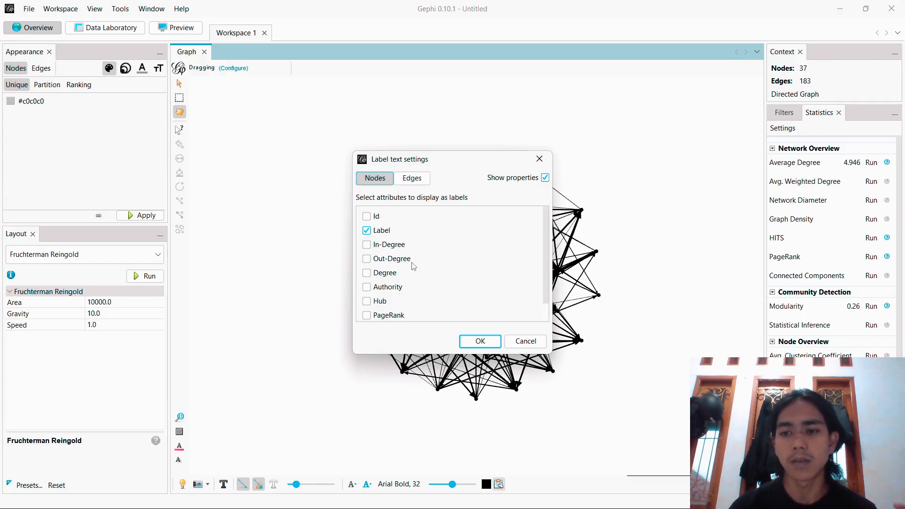
left_click(367, 217)
left_click(479, 342)
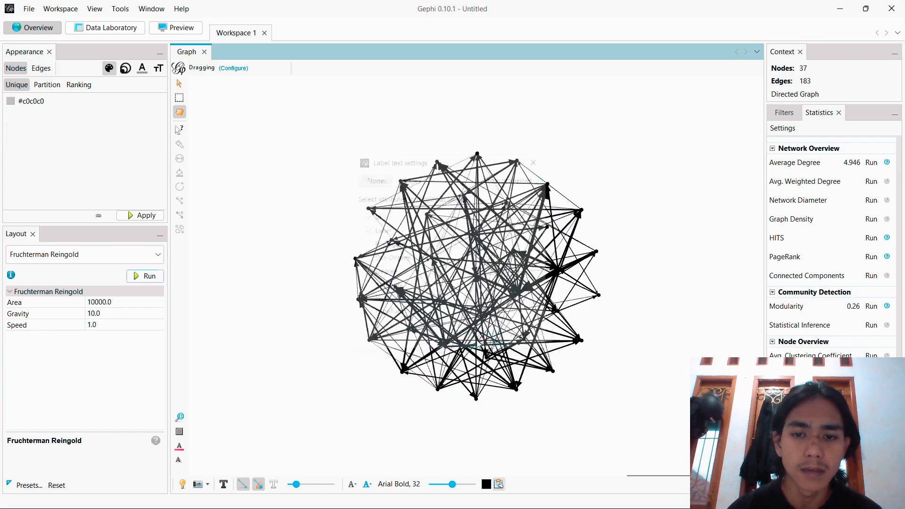
Reduce the node label size slightly and set the default label colour to magenta.
left_click_drag(455, 488, 448, 487)
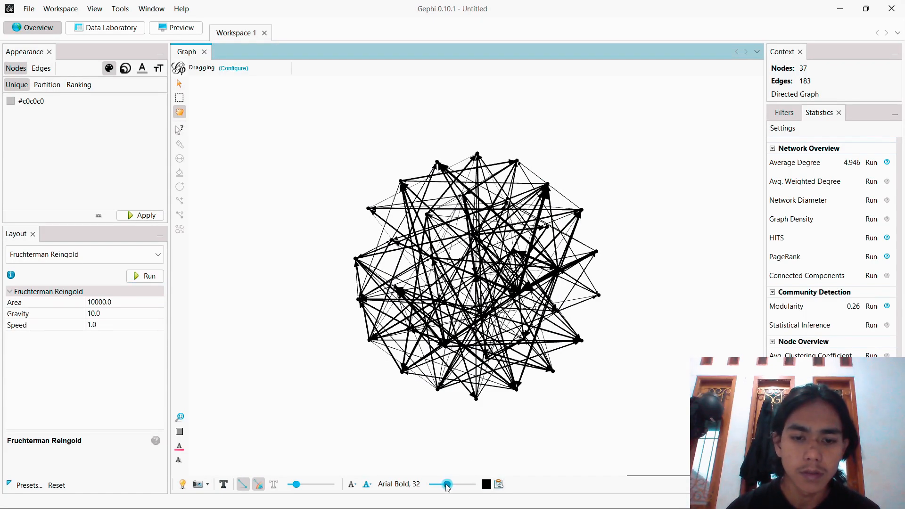
left_click(368, 484)
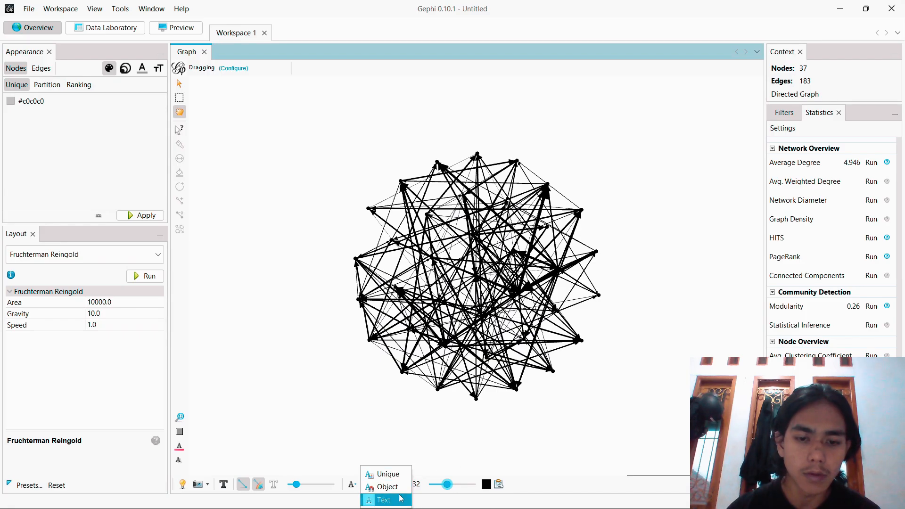
left_click(486, 479)
left_click(488, 486)
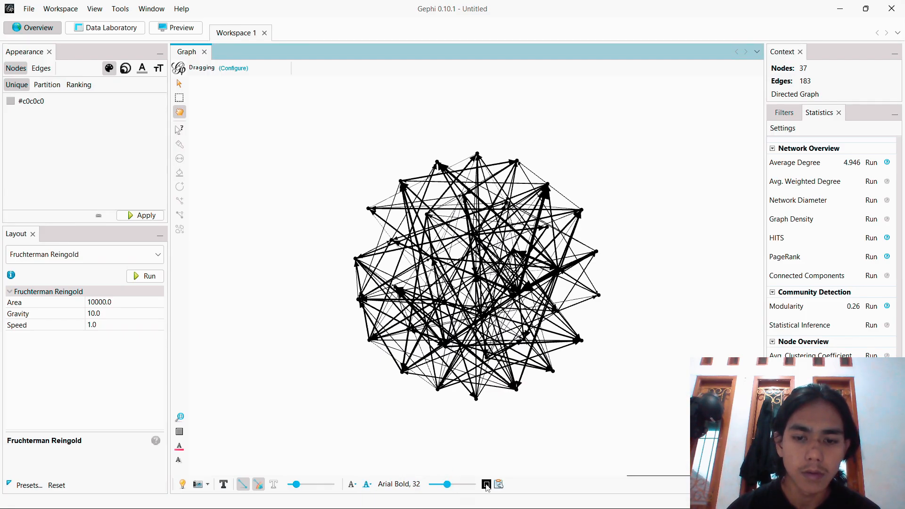
left_click(486, 485)
left_click_drag(487, 485, 524, 453)
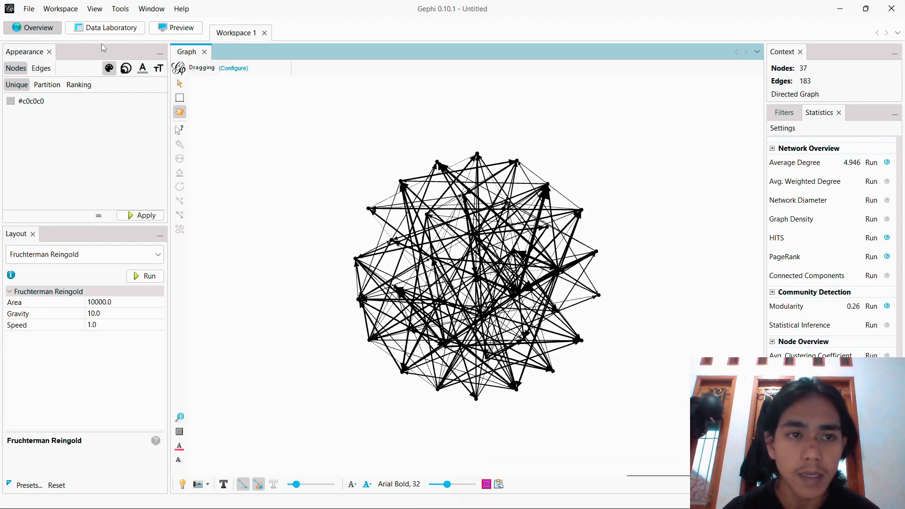
Colour the nodes by a partition on the Degree attribute and apply it to the graph.
left_click(40, 72)
left_click(14, 70)
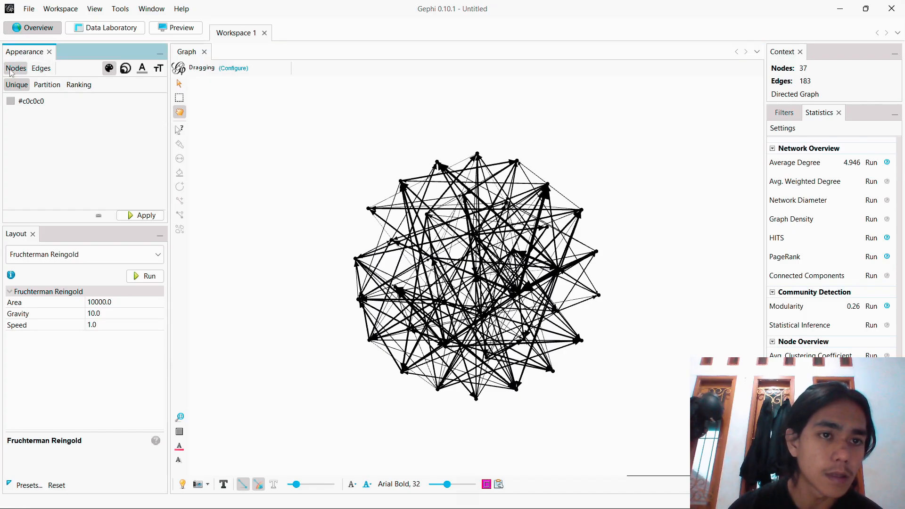
left_click(47, 85)
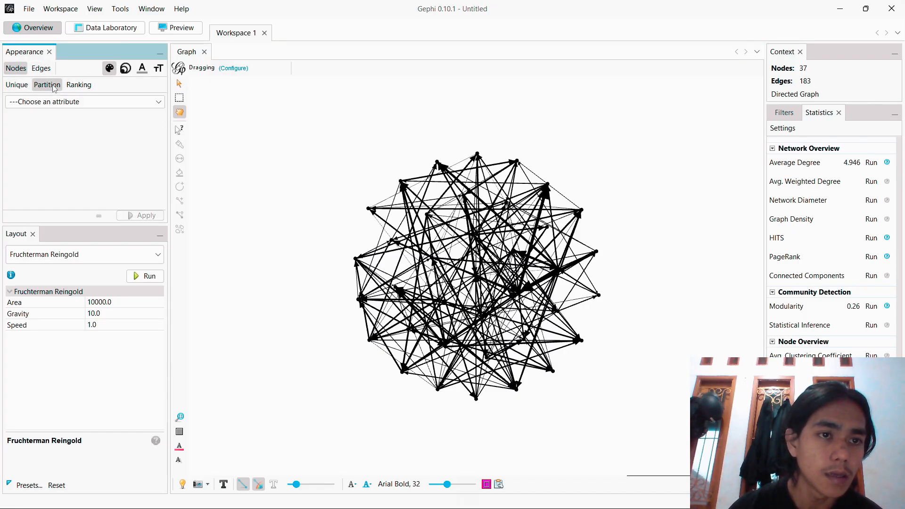
left_click(118, 103)
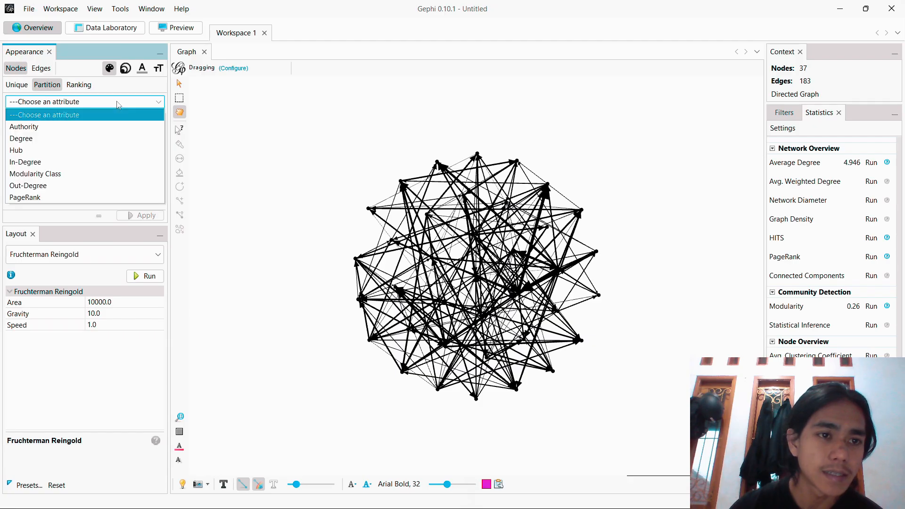
left_click(69, 140)
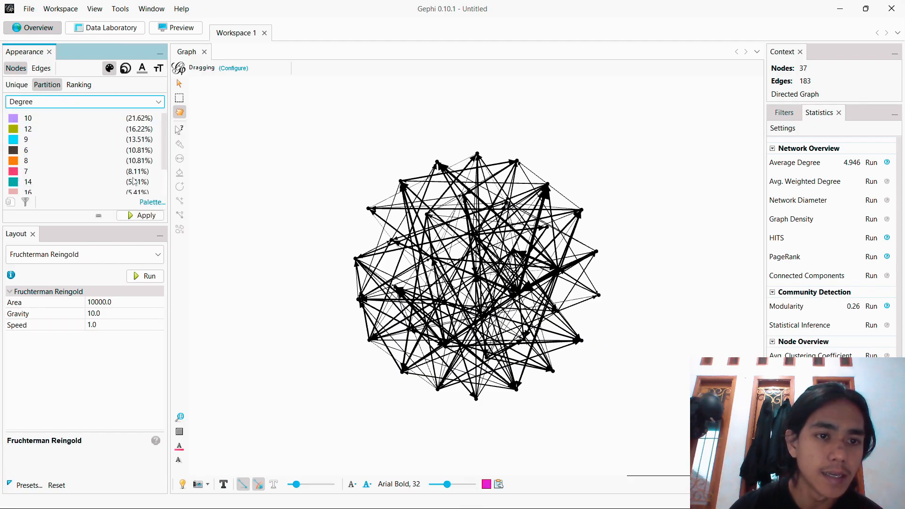
left_click(141, 215)
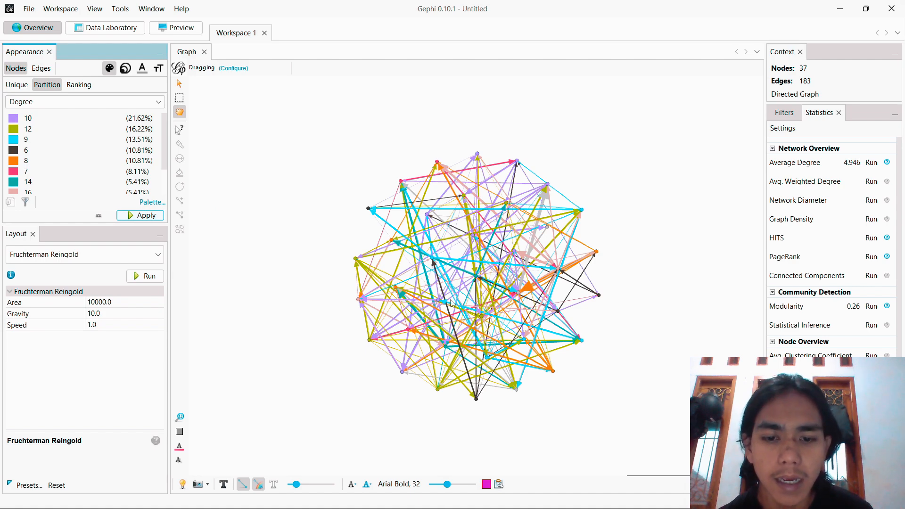
left_click(148, 220)
Colour the nodes by a ranking on Degree, using the white-to-dark-green gradient.
left_click(89, 86)
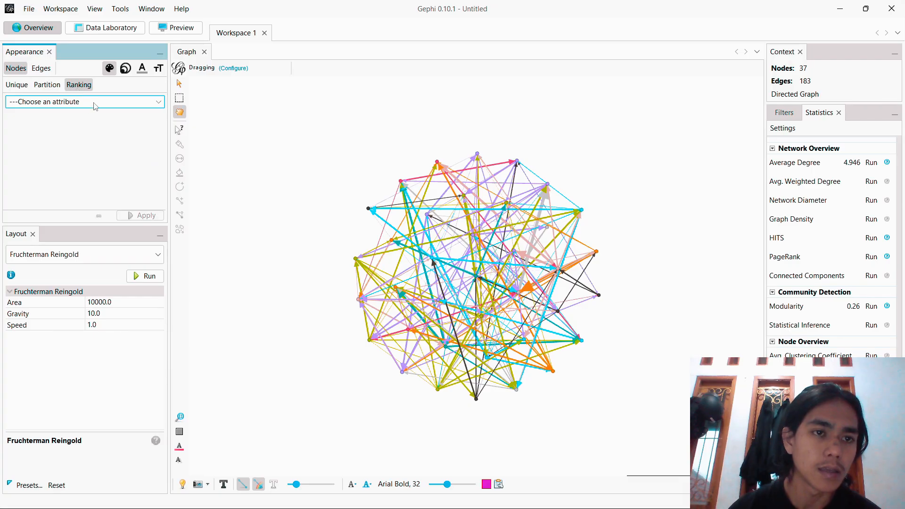
left_click(93, 103)
left_click(92, 123)
left_click(141, 216)
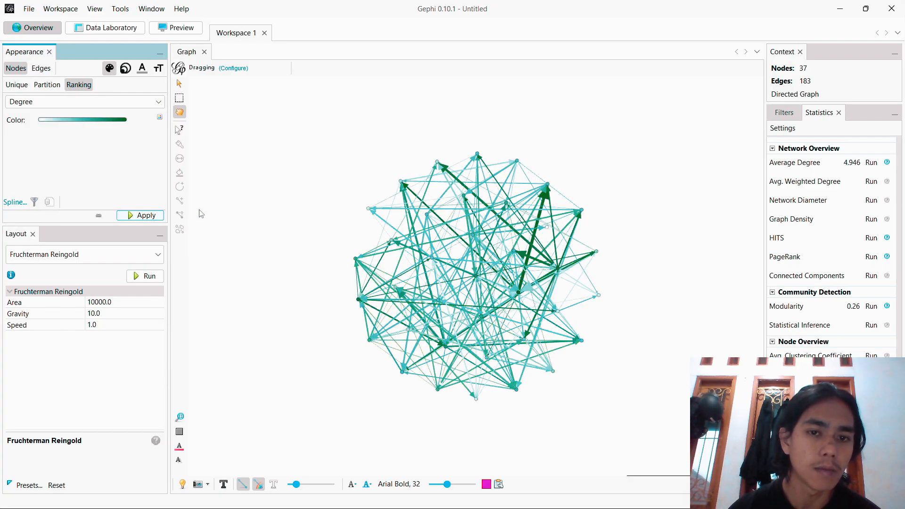
Apply a uniform label size of 1.5 to all nodes.
left_click(159, 67)
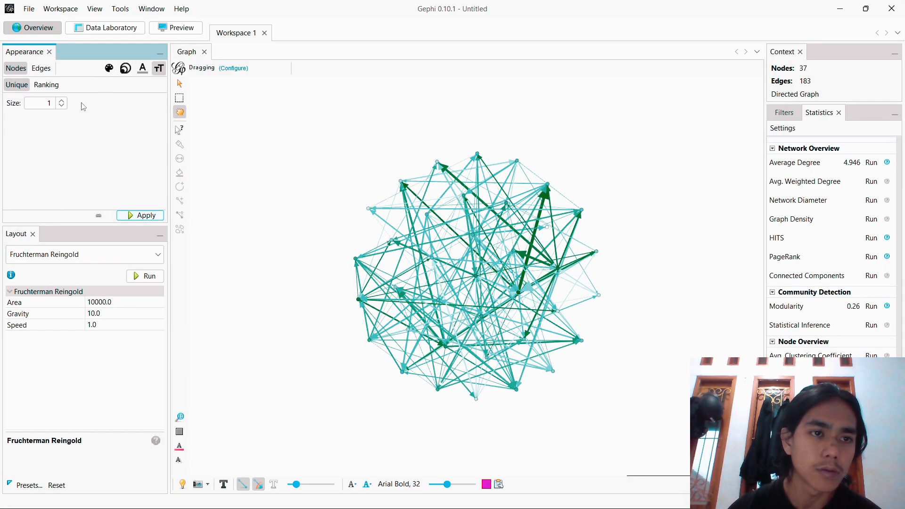
left_click(61, 101)
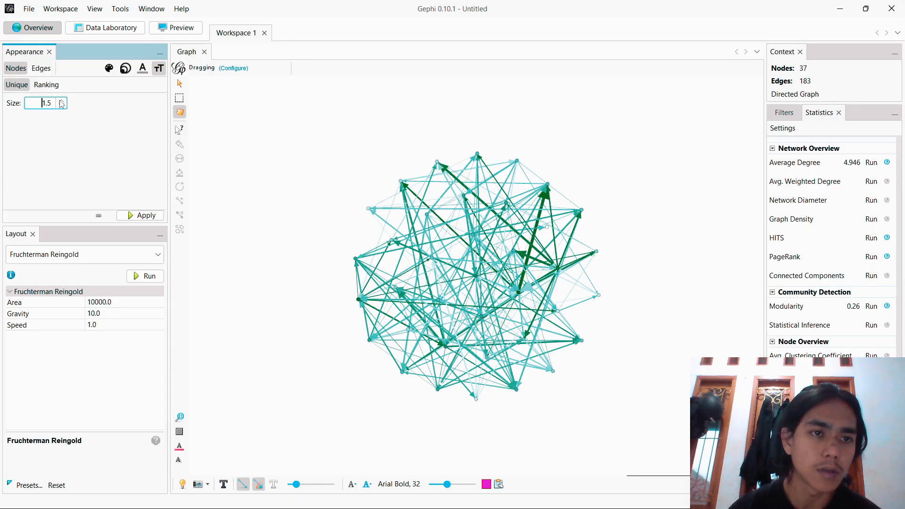
left_click(140, 217)
left_click(141, 220)
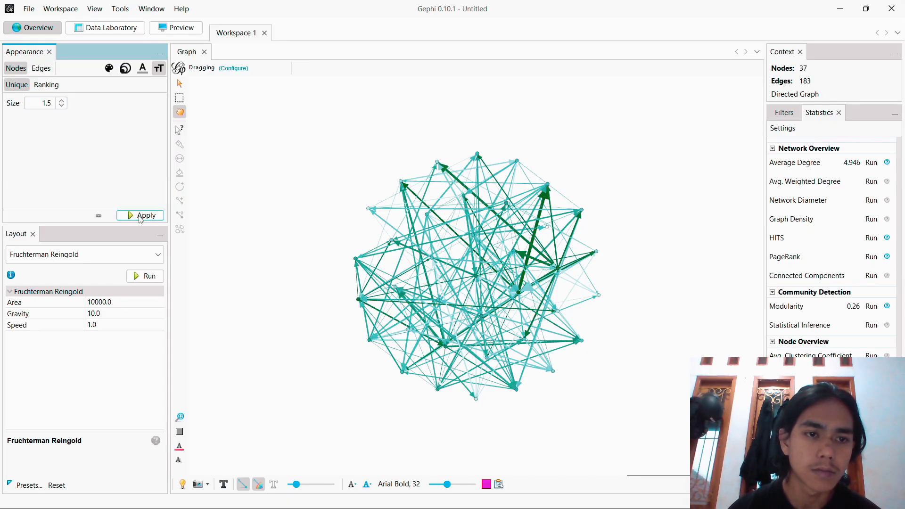
left_click(141, 220)
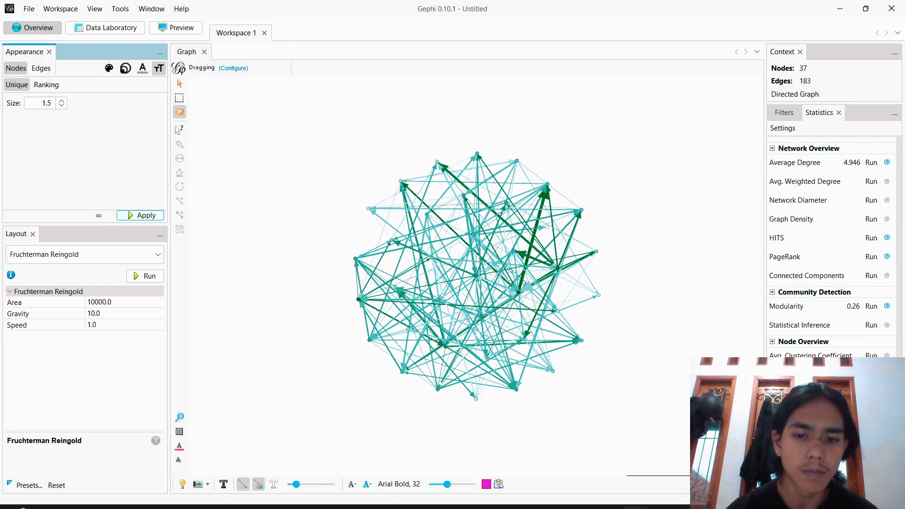
Keep Id and Label as the node label attributes and turn on the node labels in the graph.
left_click(499, 484)
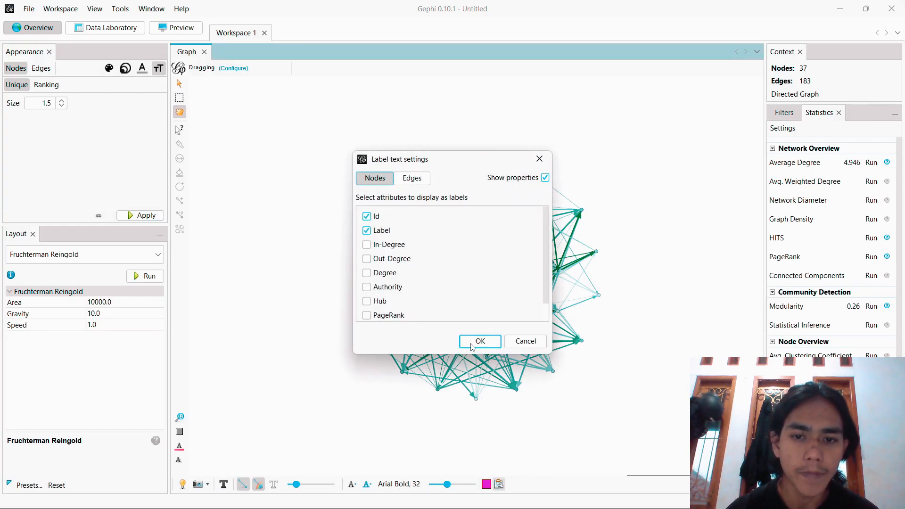
left_click(472, 343)
left_click(368, 484)
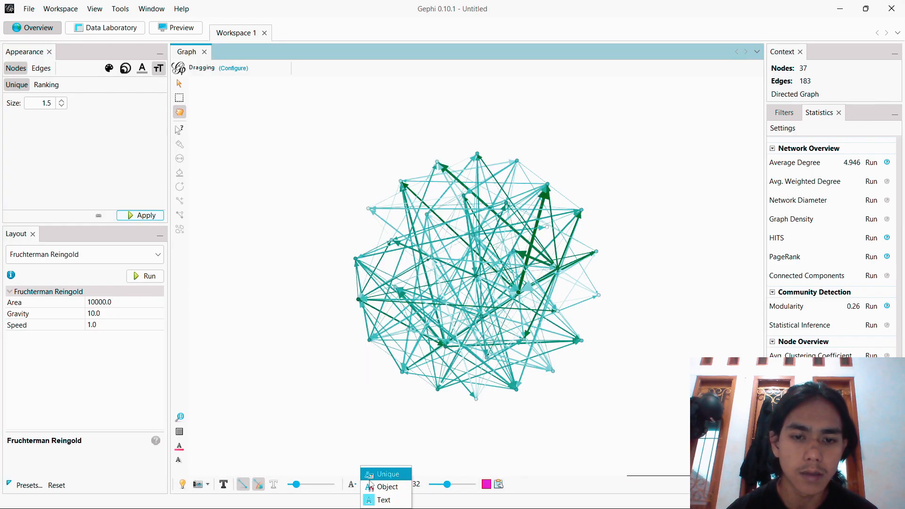
left_click(455, 465)
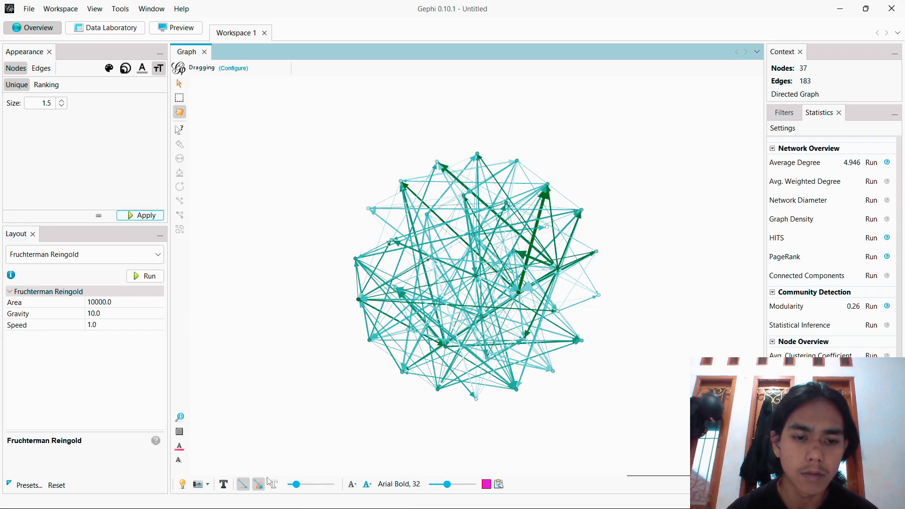
left_click(224, 485)
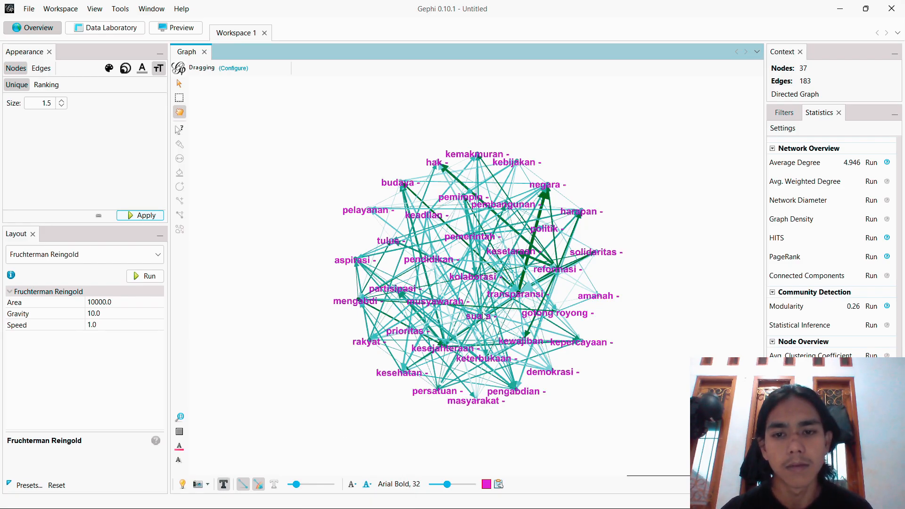
Change the default colour of the node labels to red.
scroll(483, 317, "up", 4)
scroll(483, 317, "down", 4)
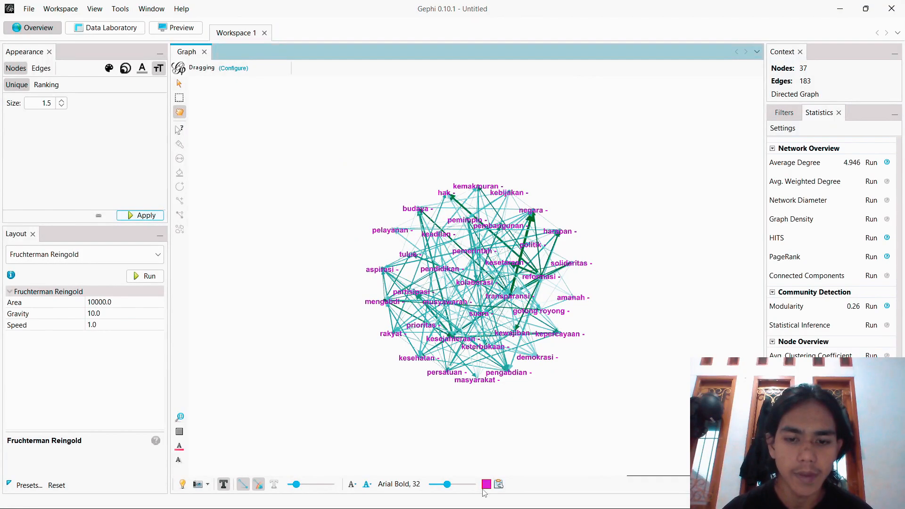
left_click(488, 485)
left_click(502, 448)
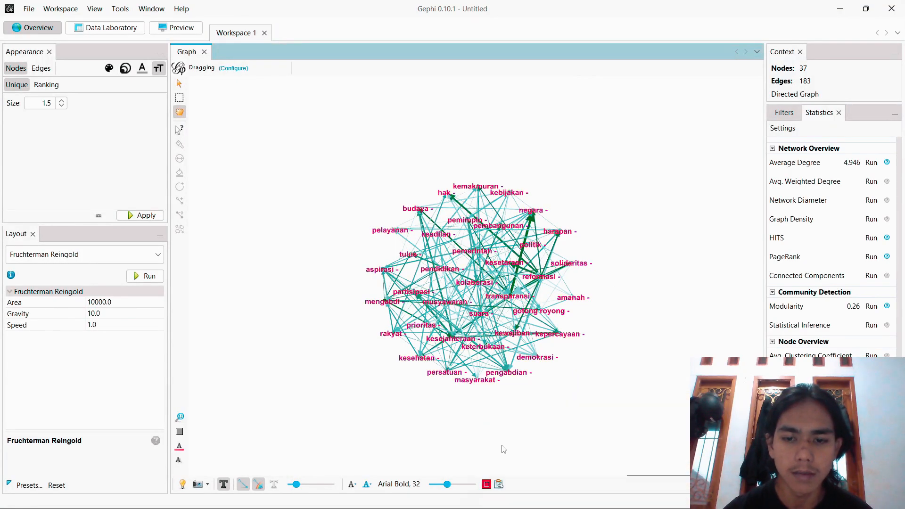
Colour the nodes by a partition on Degree, using the standard seven-colour palette.
left_click(55, 86)
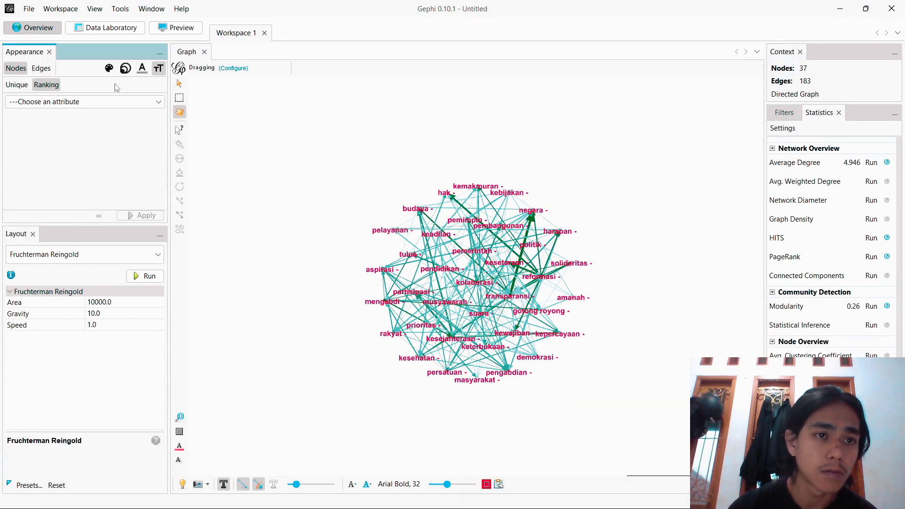
left_click(144, 68)
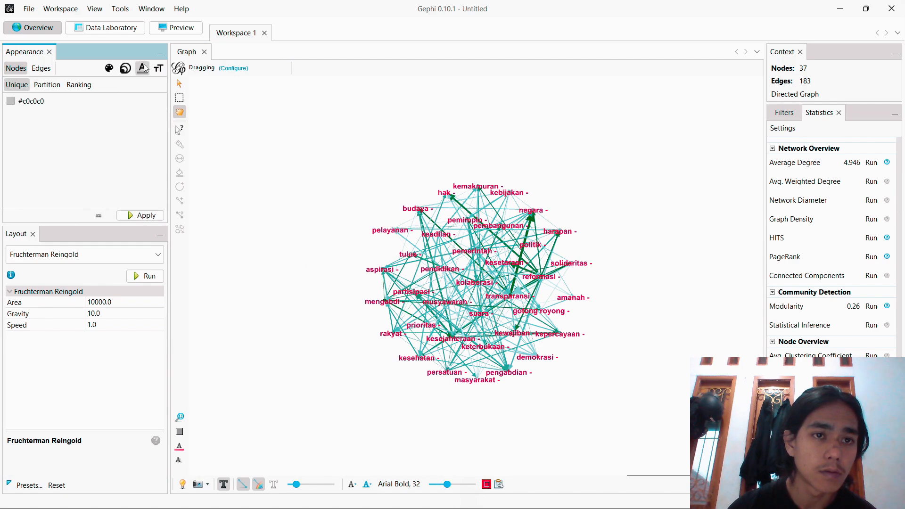
left_click(109, 68)
left_click(47, 85)
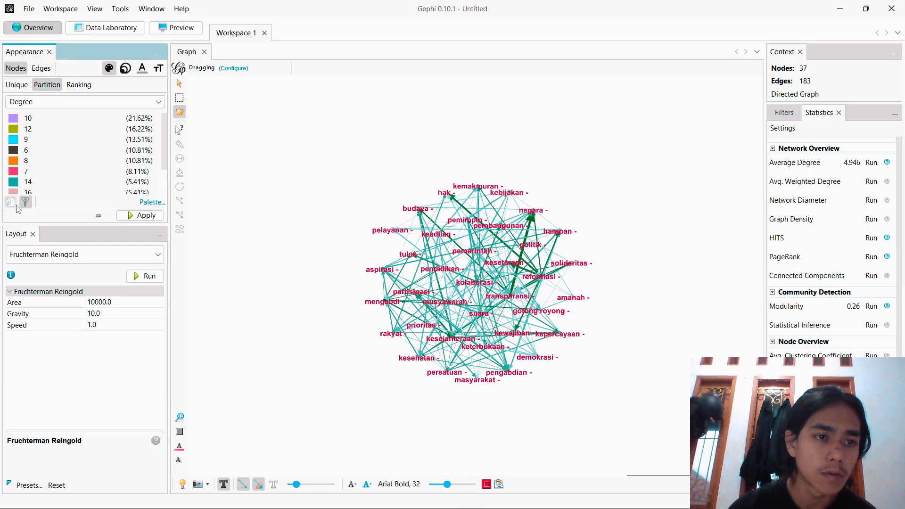
left_click(153, 203)
mouse_move(255, 260)
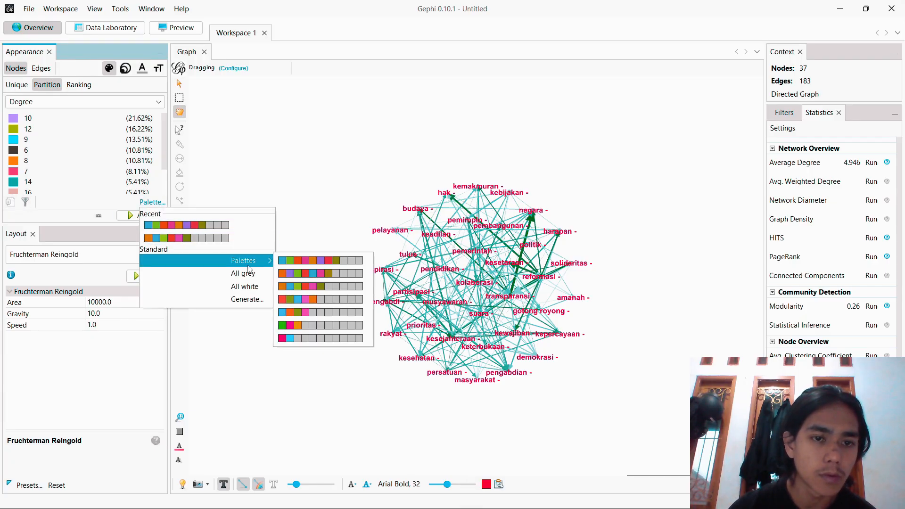
left_click(311, 277)
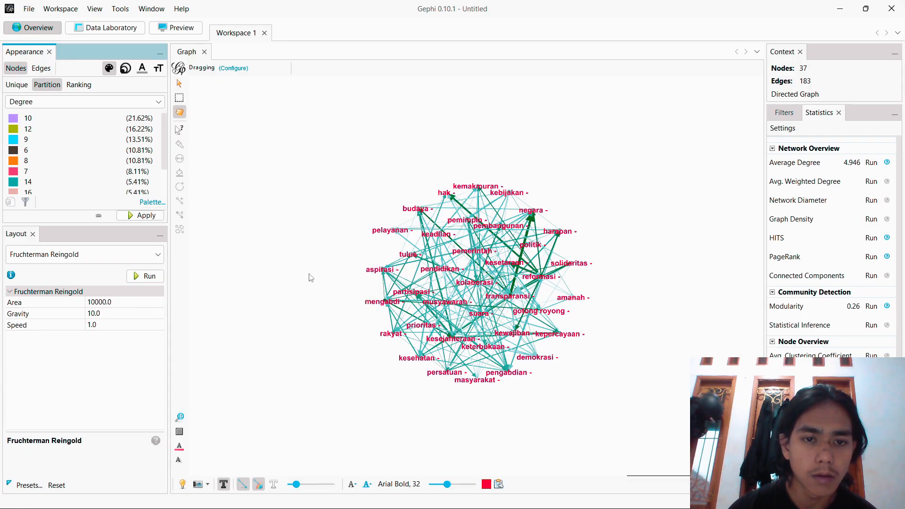
left_click(150, 218)
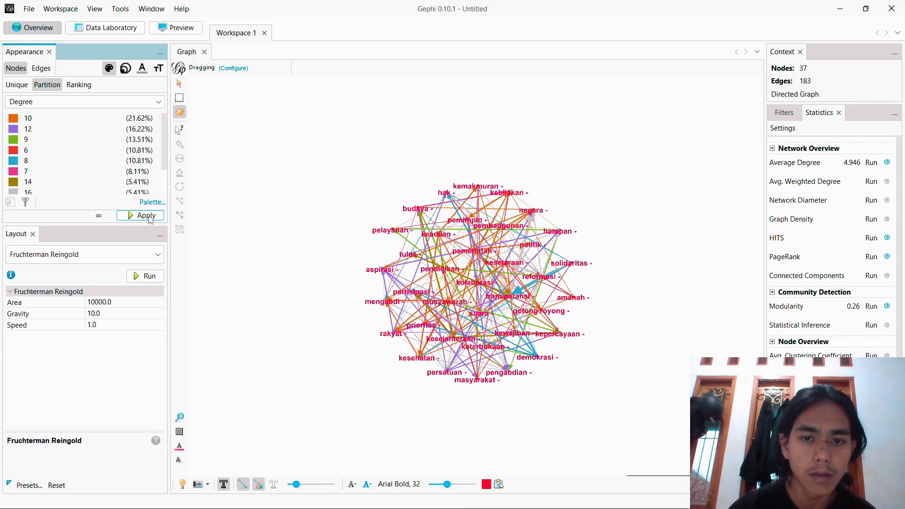
Change the default colour of the node labels to near-black.
scroll(412, 286, "up", 6)
scroll(408, 262, "down", 5)
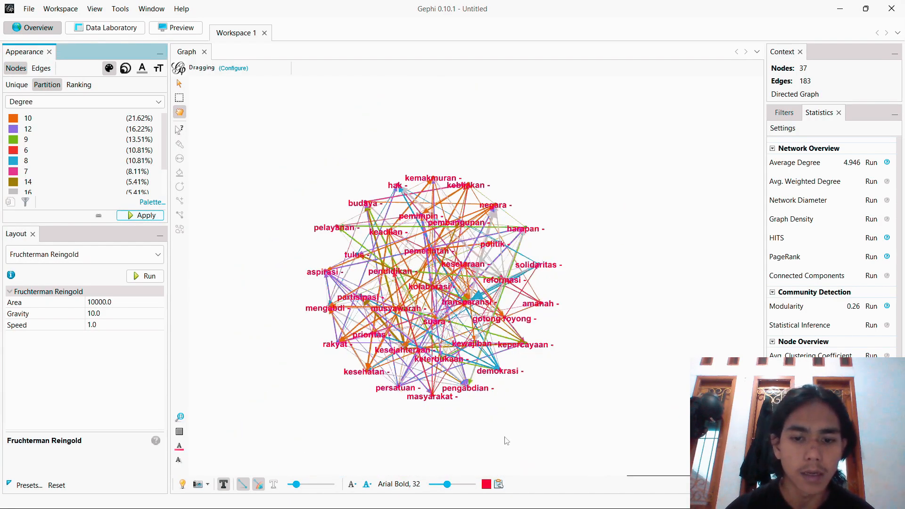
left_click(486, 484)
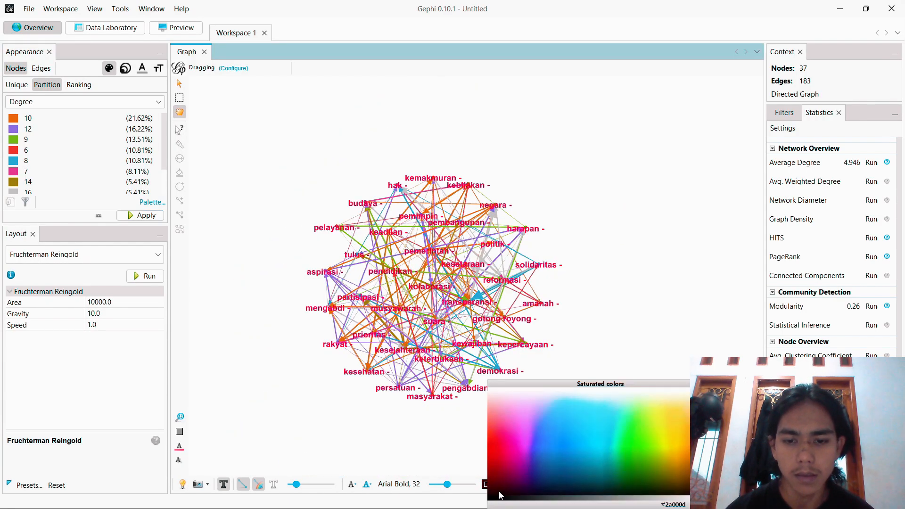
left_click_drag(501, 496, 496, 500)
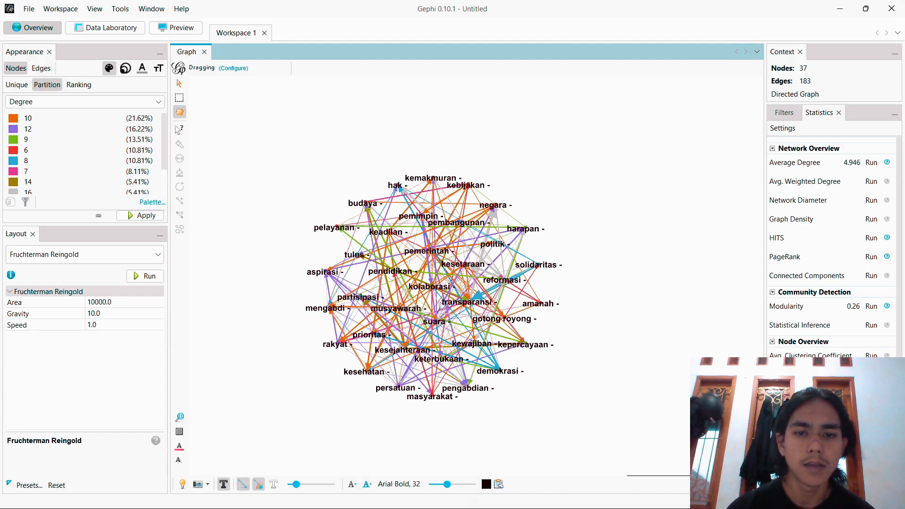
Examine the recoloured word network up close, including the links of the kolaborasi node.
scroll(441, 309, "up", 5)
scroll(401, 315, "down", 3)
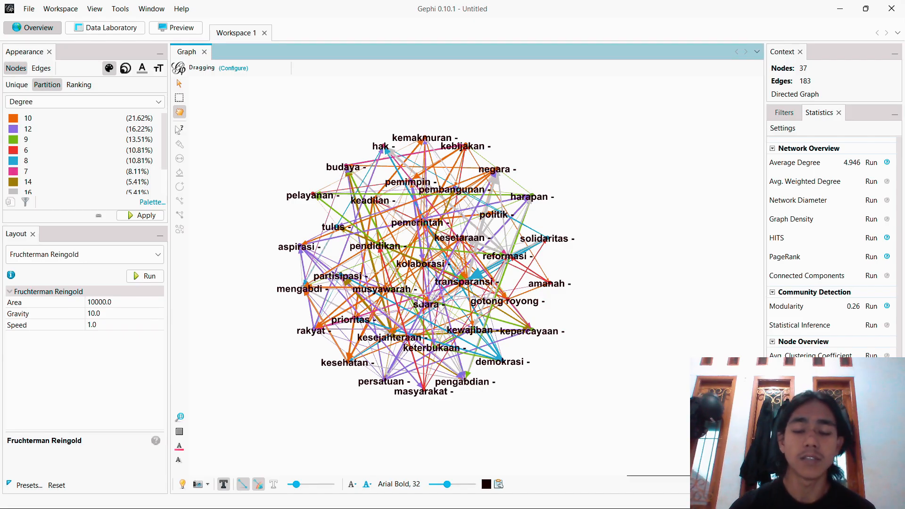
scroll(416, 302, "up", 2)
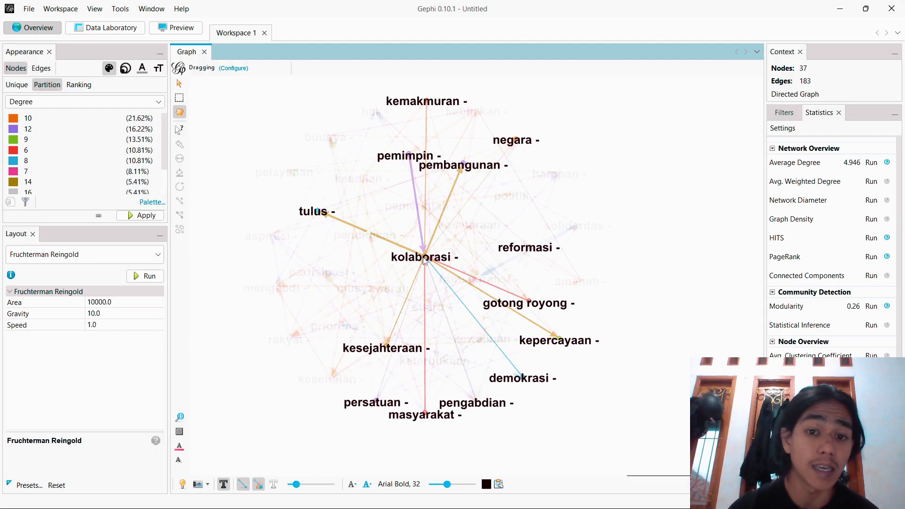
scroll(434, 279, "up", 2)
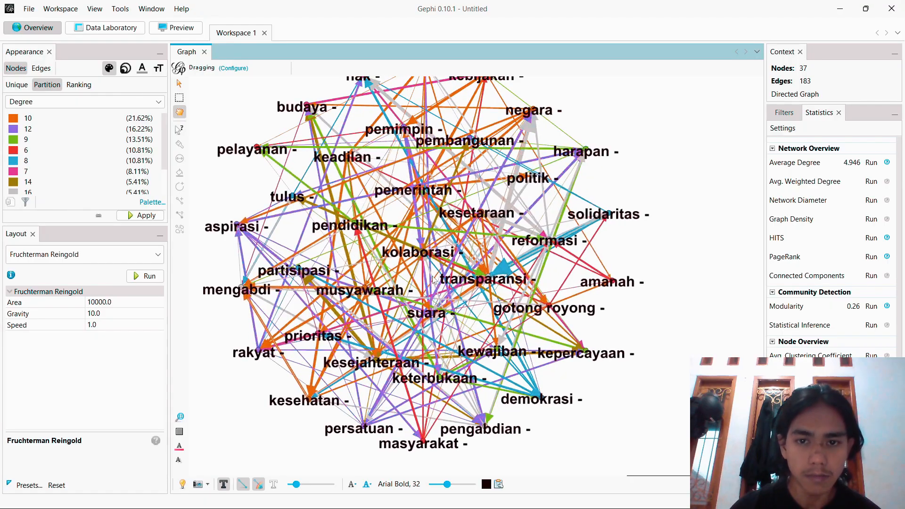
scroll(434, 279, "down", 2)
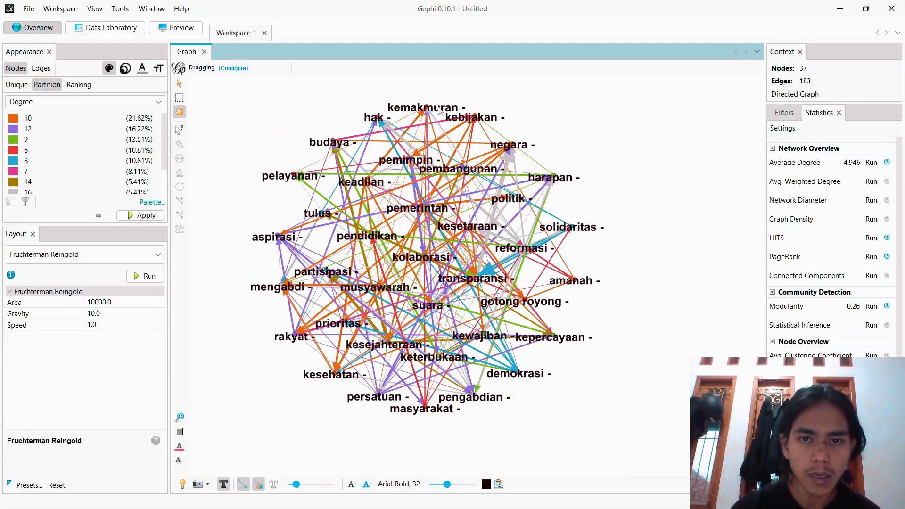